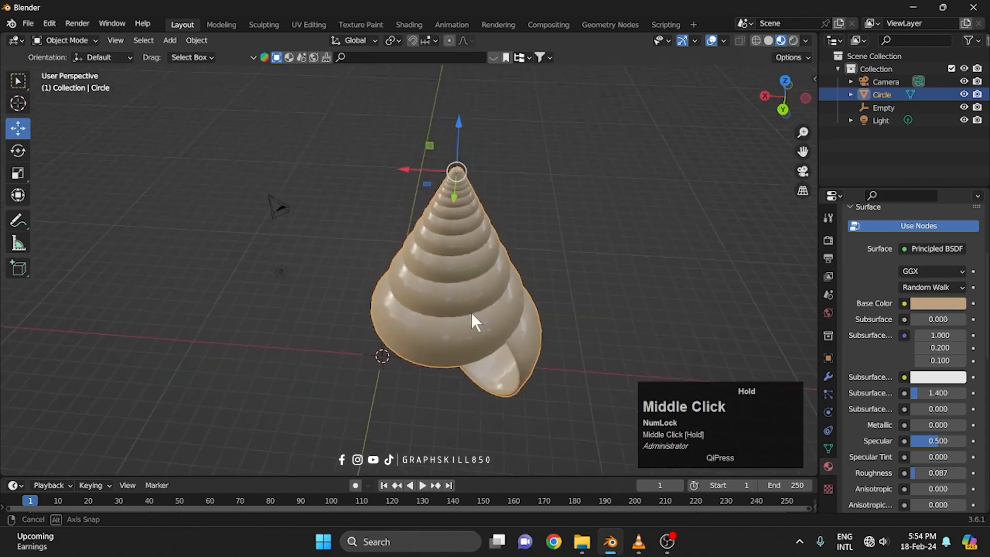
- Delete the default cube and add a mesh circle at the world origin
{"action": "key", "text": "Delete"}
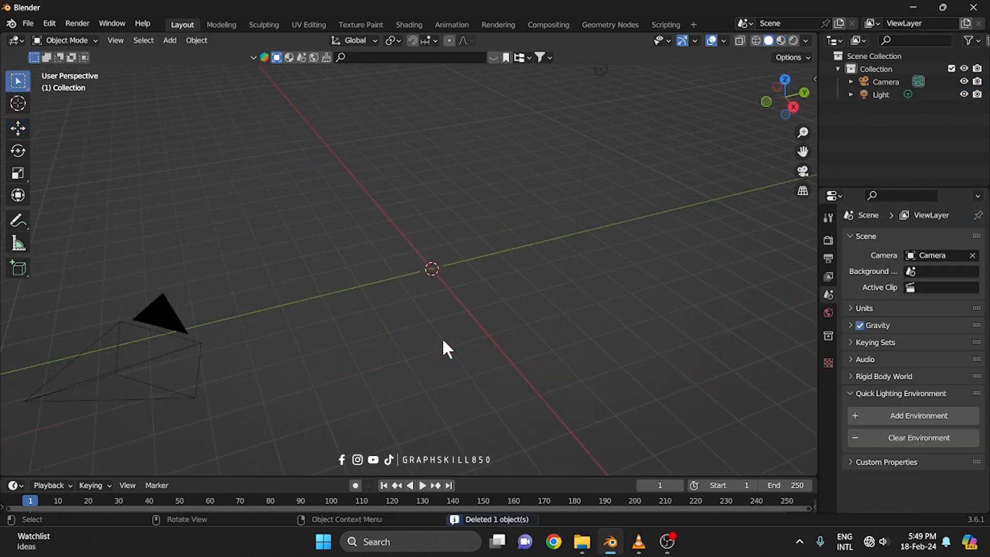
{"action": "key", "text": "shift+a"}
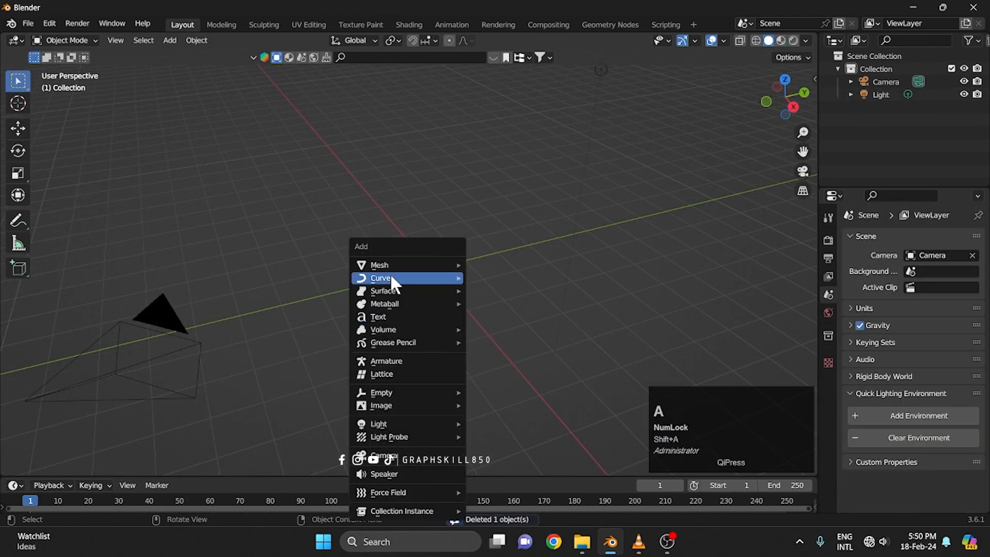
{"action": "mouse_move", "coordinate": [386, 265]}
{"action": "left_click", "coordinate": [497, 291]}
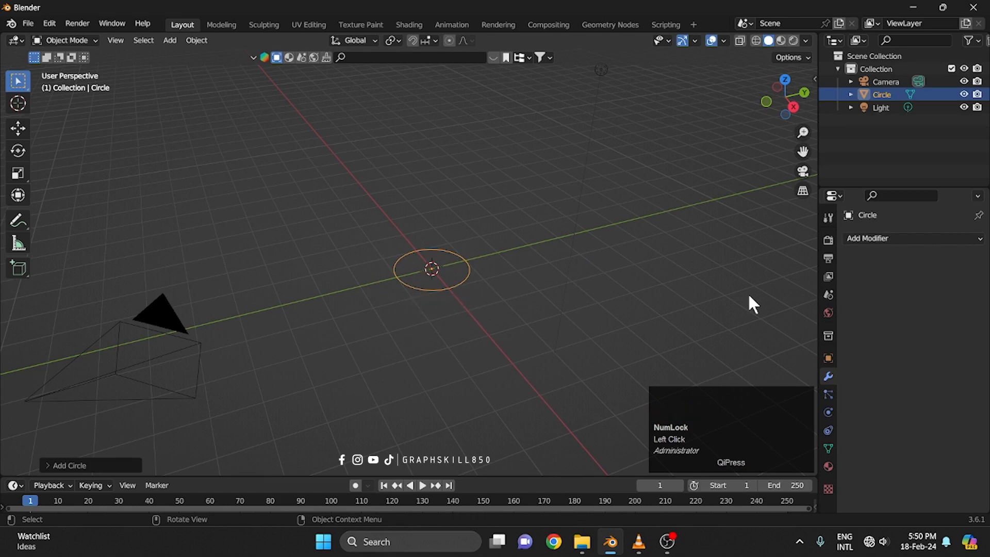
- Add an Array modifier to the circle and set its count to 400
{"action": "left_click", "coordinate": [856, 240]}
{"action": "left_click", "coordinate": [713, 273]}
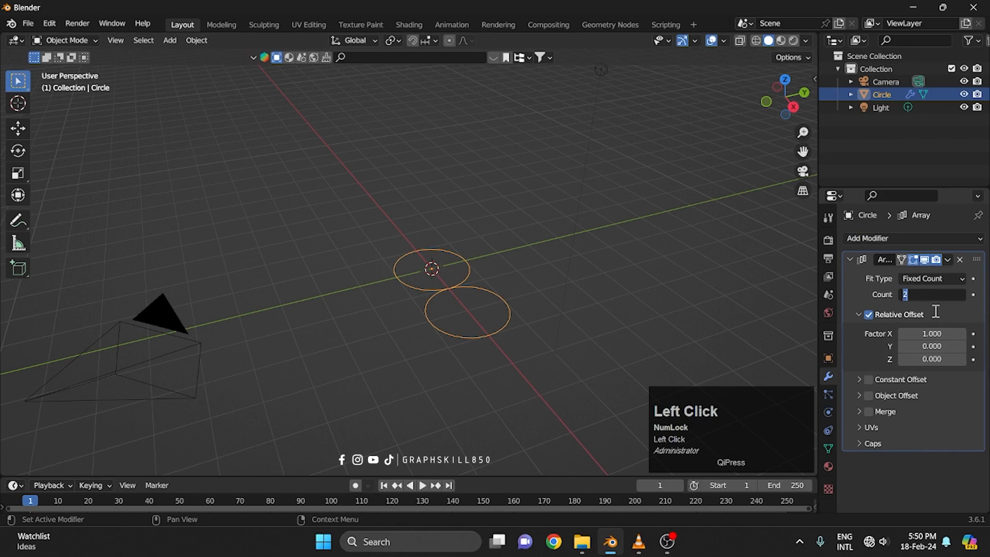
{"action": "type", "text": "400"}
{"action": "key", "text": "Return"}
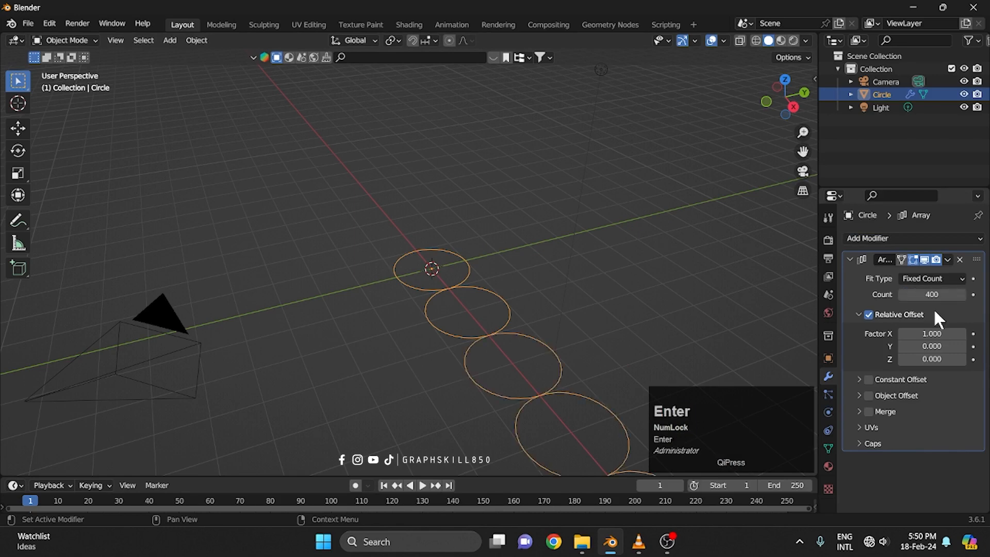
- Switch the array from relative offset to constant offset and set its X distance to 0 m
{"action": "scroll", "coordinate": [384, 212], "scroll_direction": "down", "scroll_amount": 4}
{"action": "scroll", "coordinate": [387, 217], "scroll_direction": "down", "scroll_amount": 2}
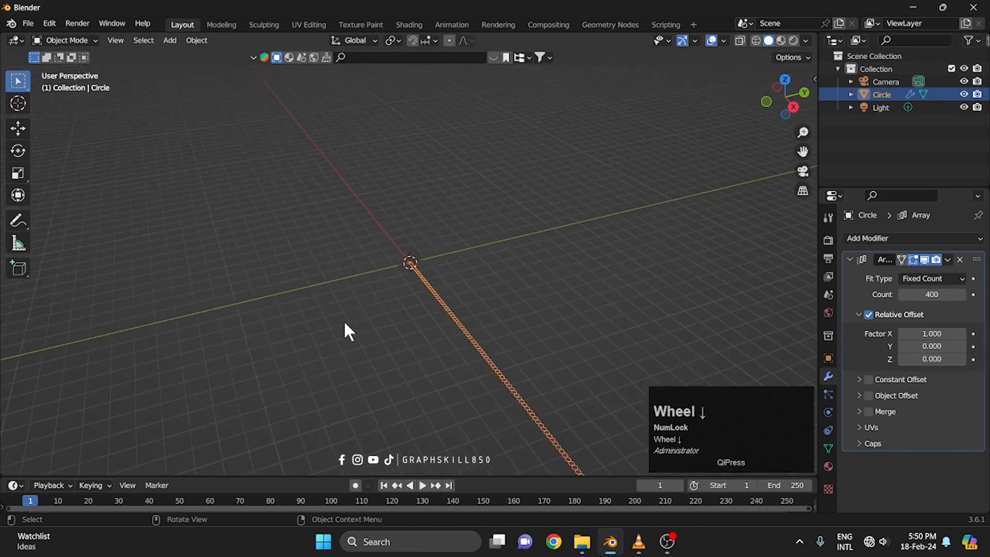
{"action": "middle_click_drag", "start_coordinate": [344, 330], "coordinate": [393, 305]}
{"action": "scroll", "coordinate": [411, 274], "scroll_direction": "up", "scroll_amount": 5}
{"action": "scroll", "coordinate": [429, 269], "scroll_direction": "up", "scroll_amount": 2}
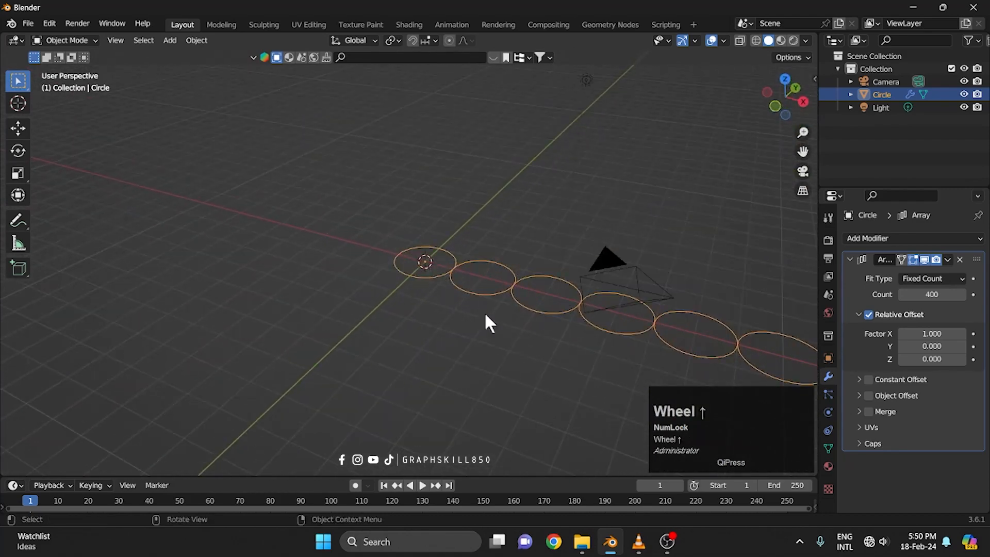
{"action": "left_click", "coordinate": [869, 315]}
{"action": "left_click", "coordinate": [870, 380]}
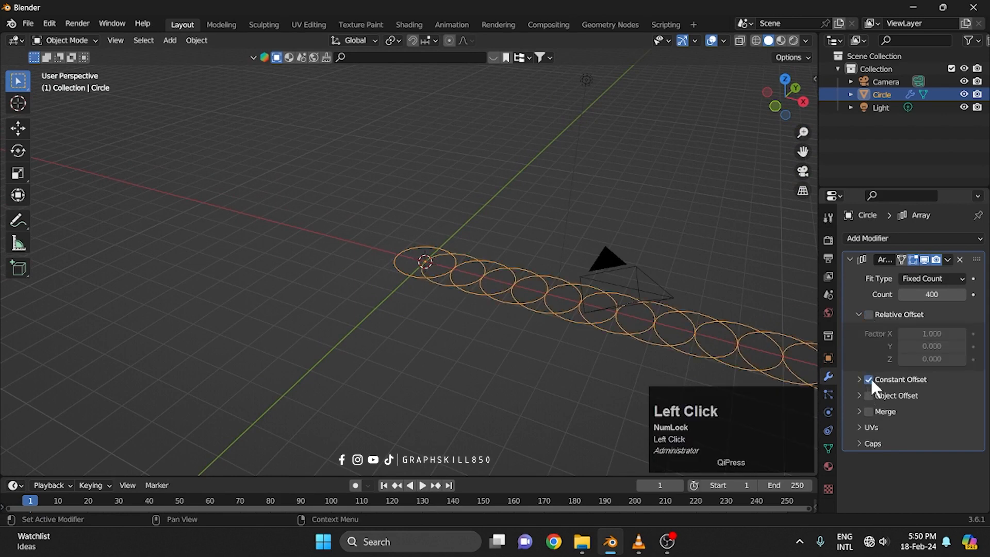
{"action": "left_click", "coordinate": [860, 380]}
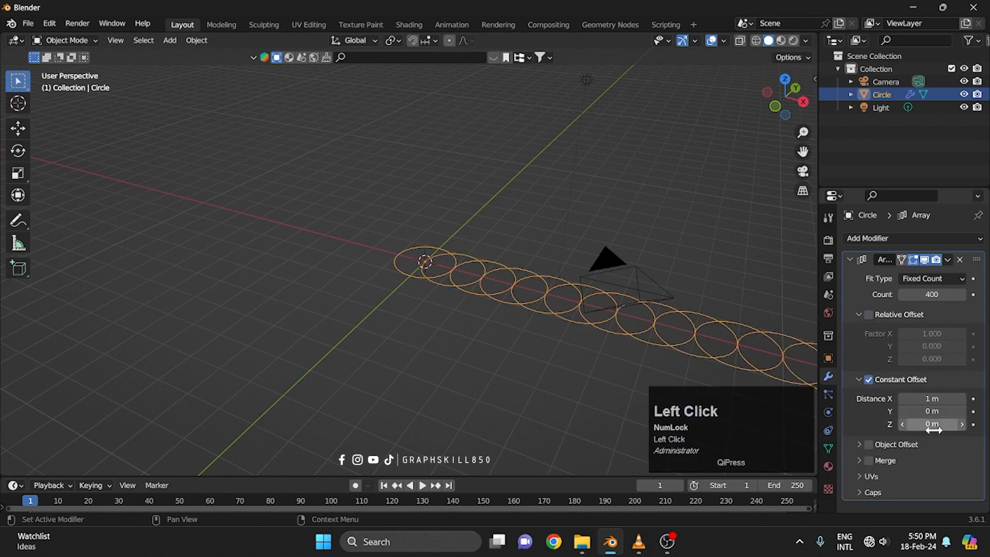
{"action": "left_click", "coordinate": [931, 399]}
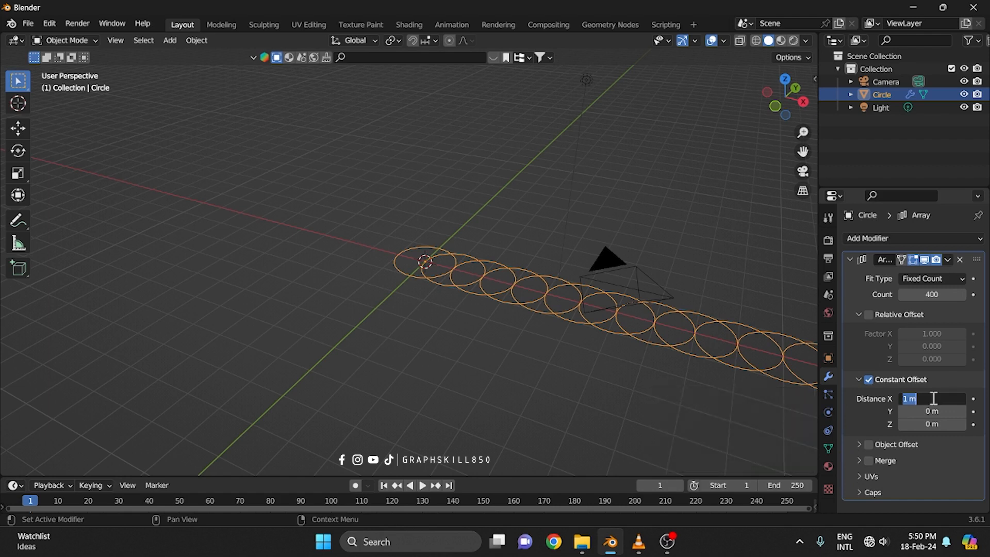
{"action": "type", "text": "0"}
- Set the Z distance of the array's constant offset to 0.15 m
{"action": "left_click", "coordinate": [929, 424]}
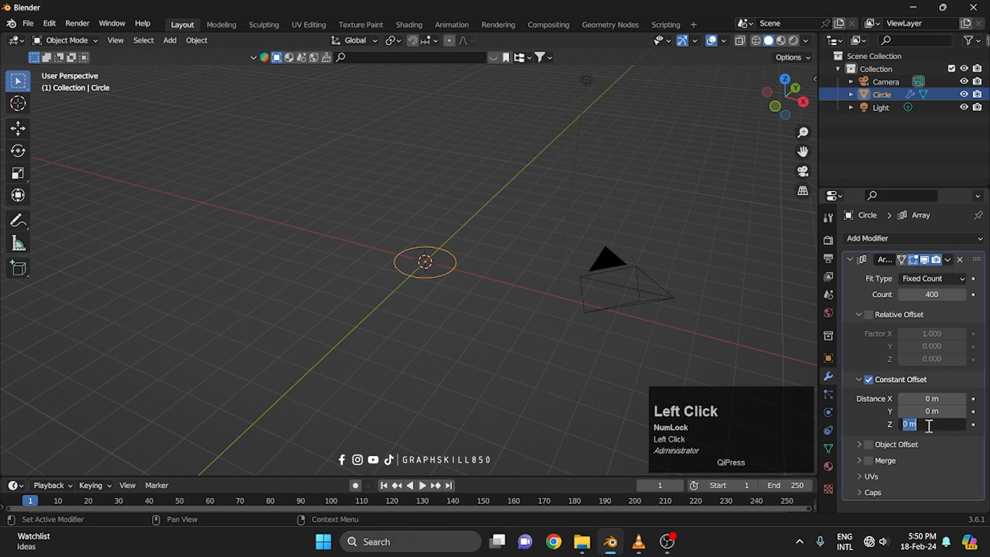
{"action": "key", "text": "BackSpace"}
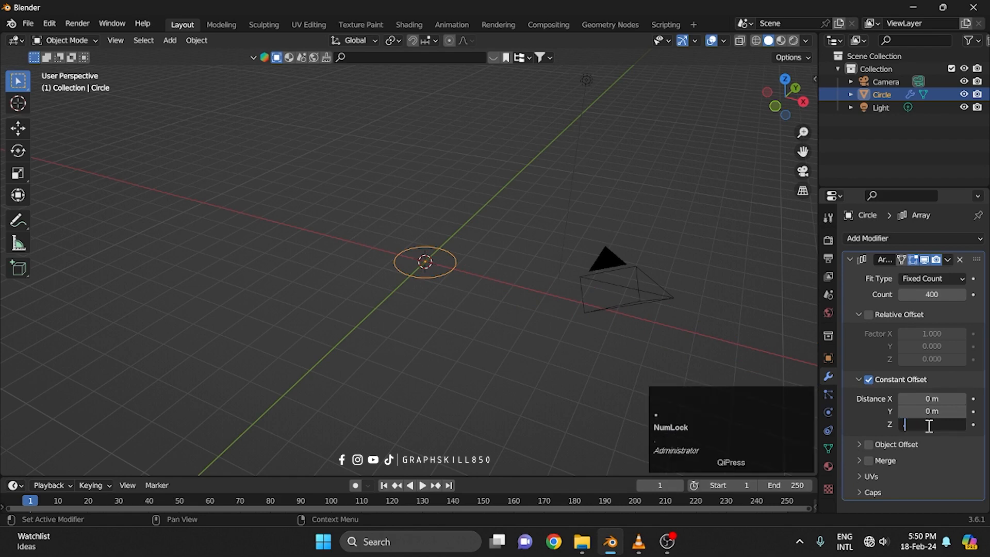
{"action": "type", "text": ".15"}
{"action": "key", "text": "Return"}
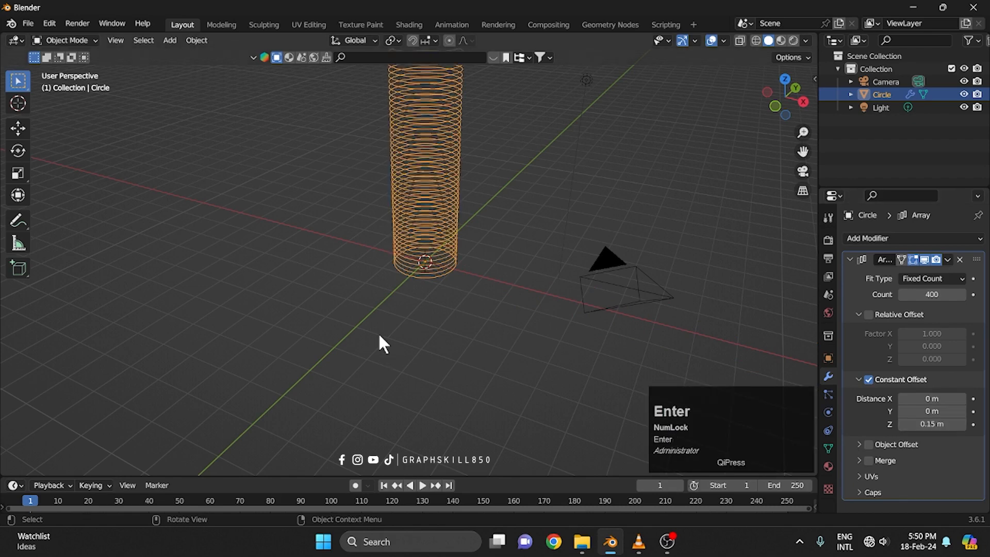
- Deselect the circle and add a Plain Axes empty at the world origin
{"action": "scroll", "coordinate": [380, 340], "scroll_direction": "down", "scroll_amount": 2}
{"action": "mouse_move", "coordinate": [397, 325]}
{"action": "middle_mouse_down"}
{"action": "mouse_move", "coordinate": [330, 320]}
{"action": "mouse_move", "coordinate": [389, 325]}
{"action": "middle_mouse_up"}
{"action": "scroll", "coordinate": [397, 299], "scroll_direction": "up", "scroll_amount": 6}
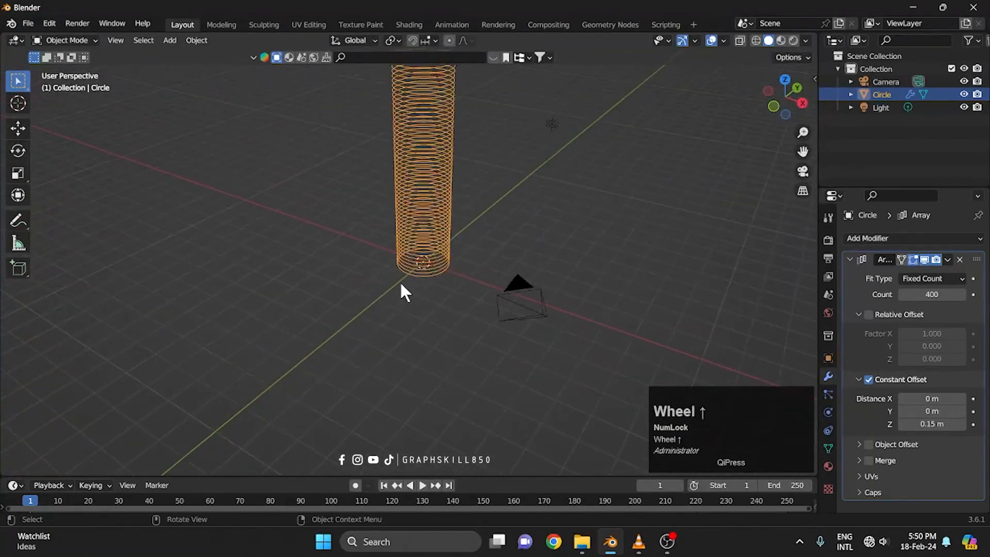
{"action": "left_click", "coordinate": [470, 268]}
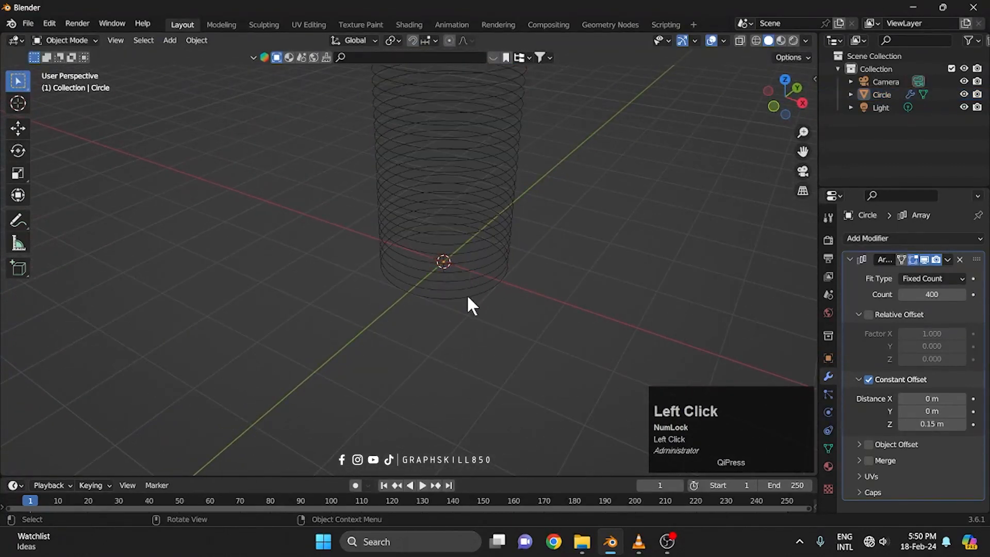
{"action": "middle_click_drag", "start_coordinate": [468, 305], "coordinate": [473, 336], "text": "shift"}
{"action": "scroll", "coordinate": [473, 336], "scroll_direction": "up", "scroll_amount": 2, "text": "shift"}
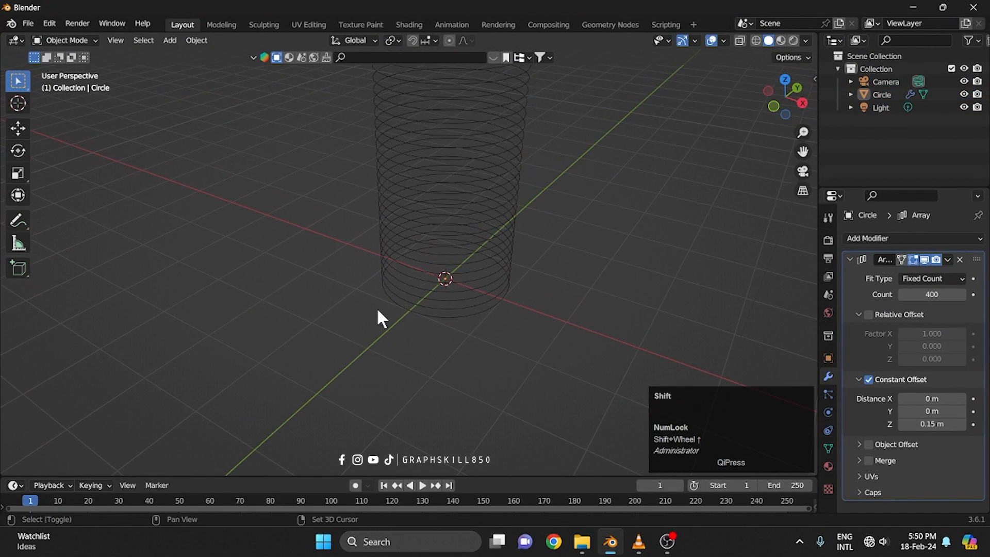
{"action": "key", "text": "shift+a"}
{"action": "mouse_move", "coordinate": [312, 388]}
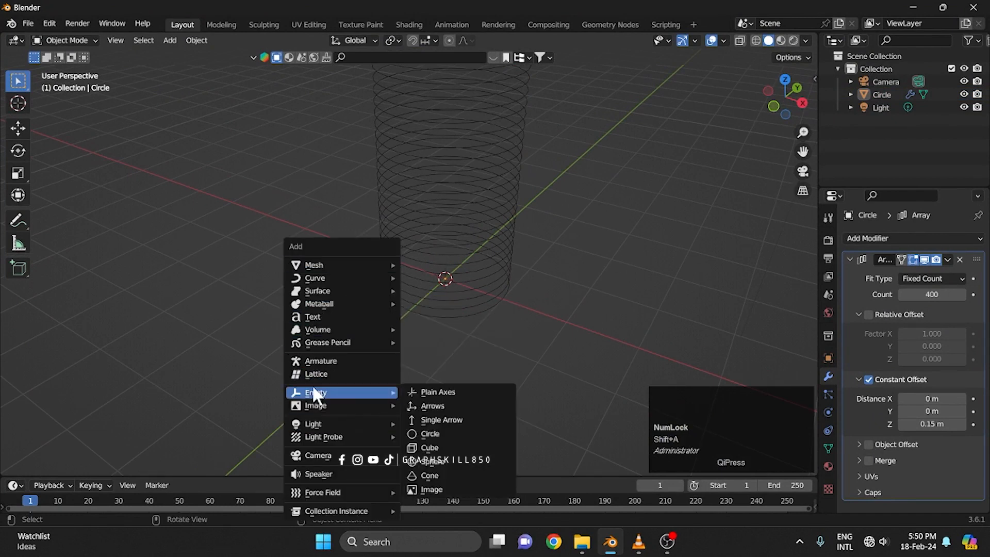
{"action": "left_click", "coordinate": [439, 394]}
{"action": "middle_click_drag", "start_coordinate": [472, 355], "coordinate": [430, 352]}
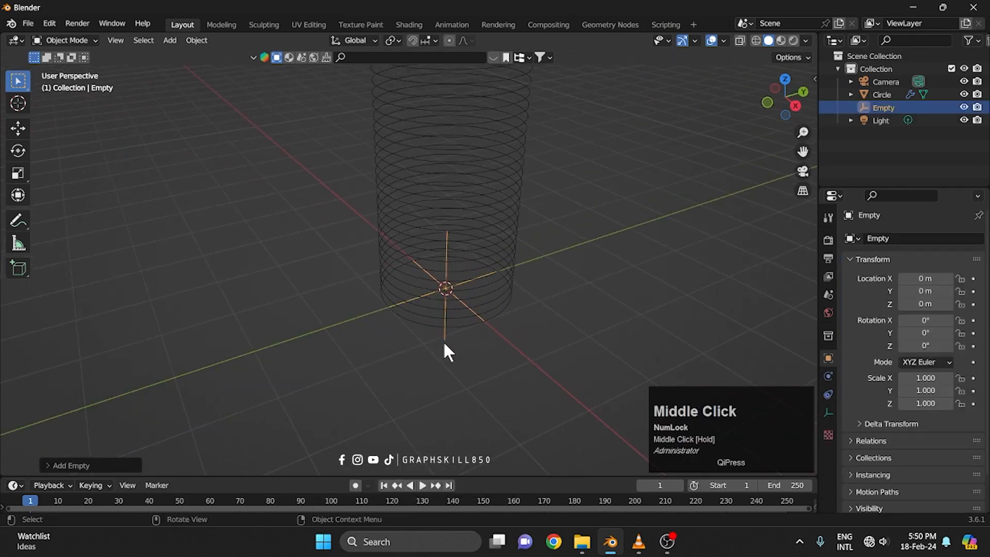
- Enable object offset in the circle's Array modifier and assign the Empty as the offset object
{"action": "left_click", "coordinate": [493, 305]}
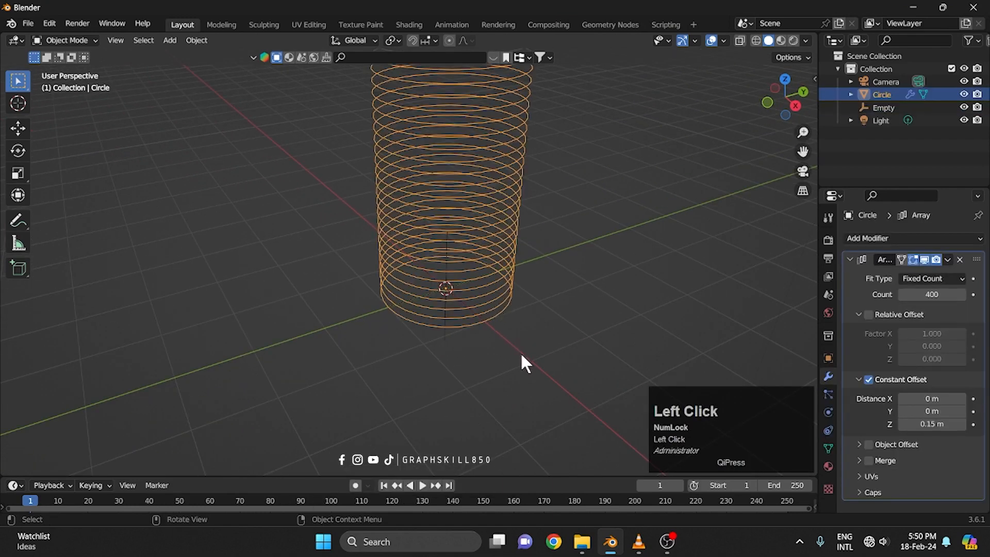
{"action": "left_click", "coordinate": [860, 444]}
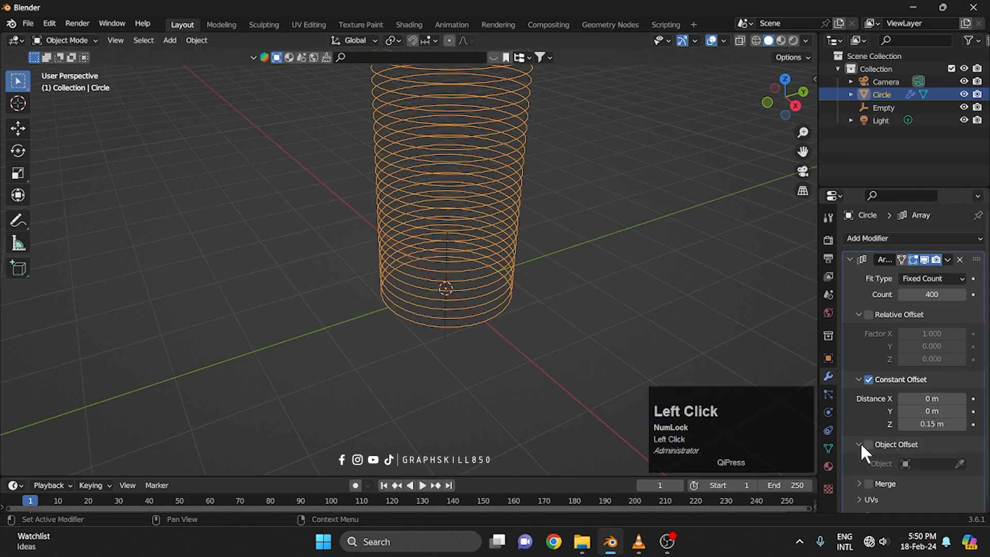
{"action": "left_click", "coordinate": [869, 444]}
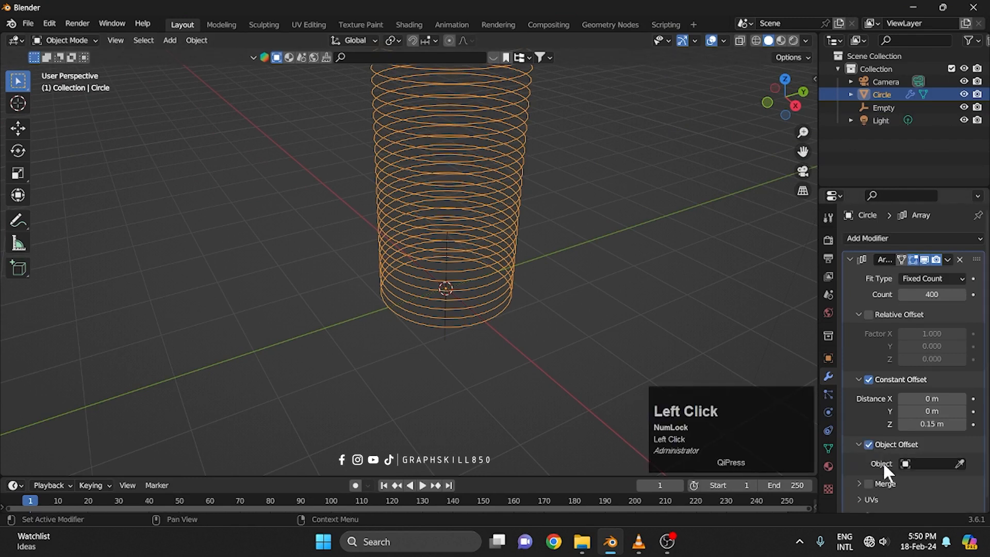
{"action": "left_click", "coordinate": [924, 464]}
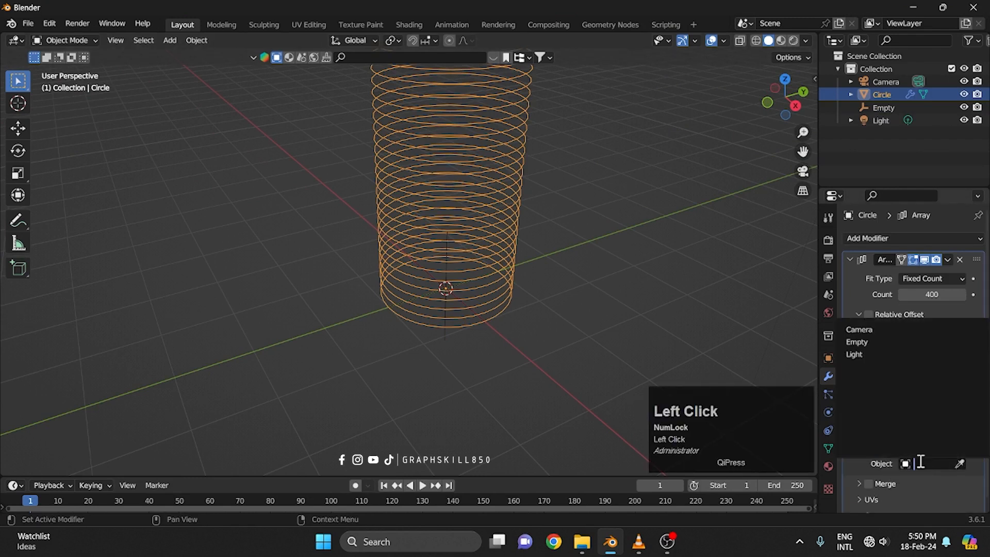
{"action": "left_click", "coordinate": [861, 342]}
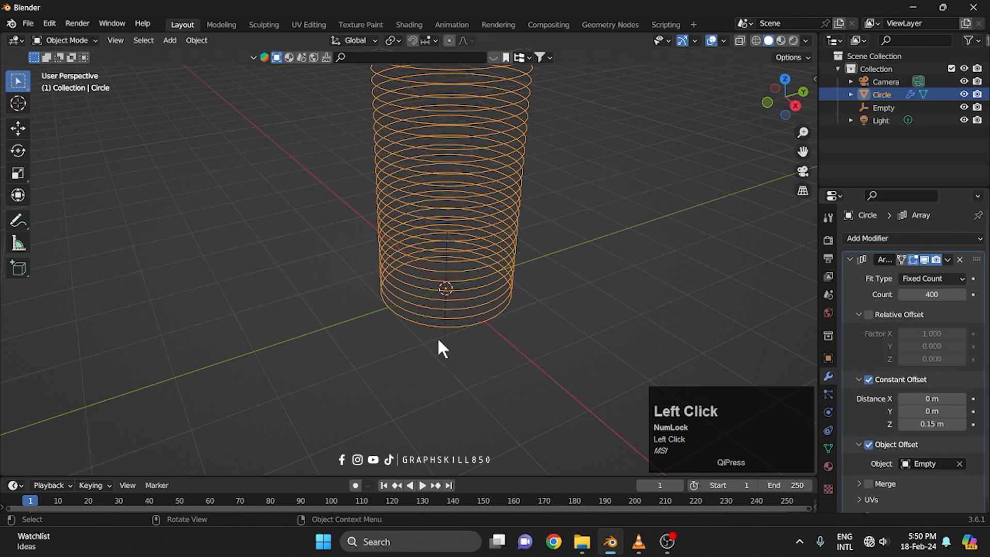
- Set the circle's X location to 0.04 m in its object transform
{"action": "middle_click_drag", "start_coordinate": [438, 348], "coordinate": [427, 348]}
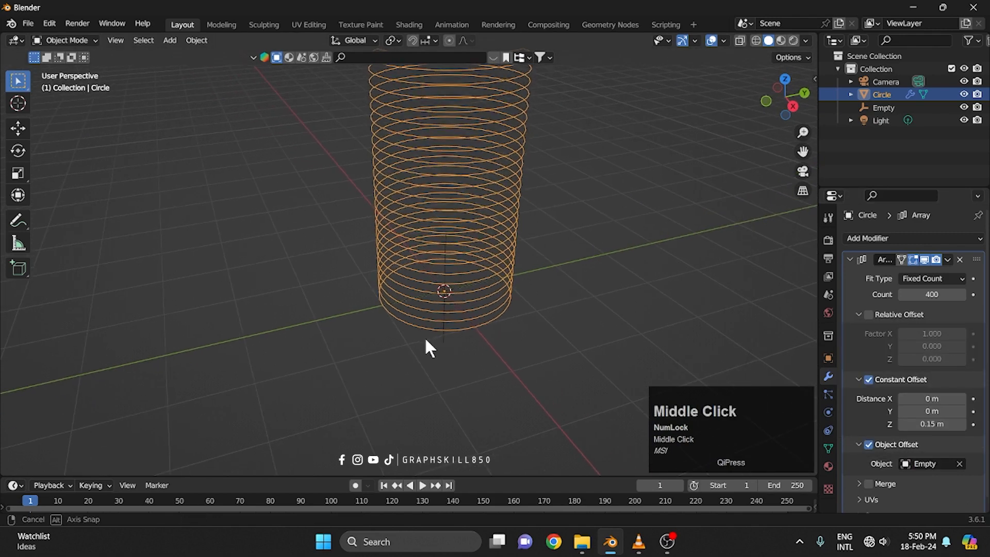
{"action": "left_click", "coordinate": [825, 357]}
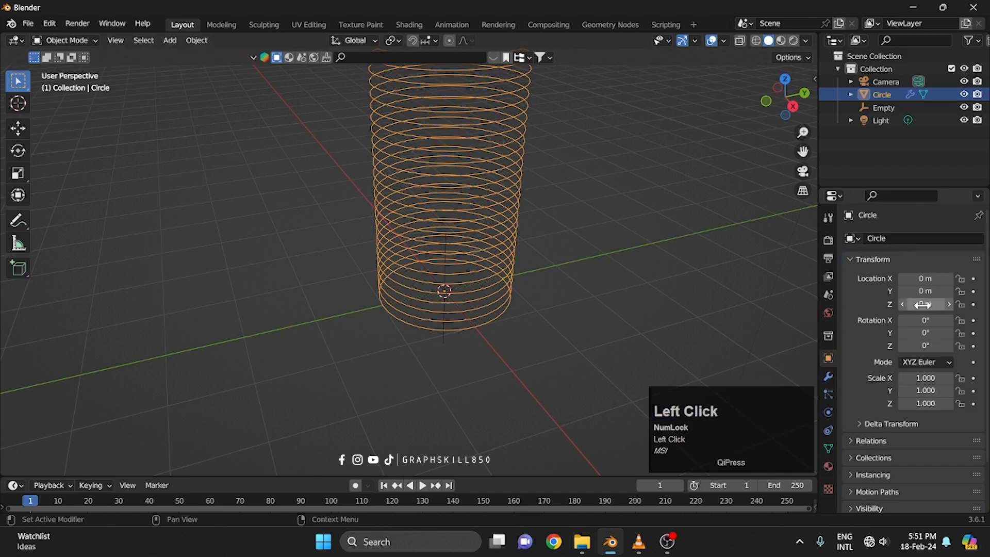
{"action": "left_click", "coordinate": [929, 281]}
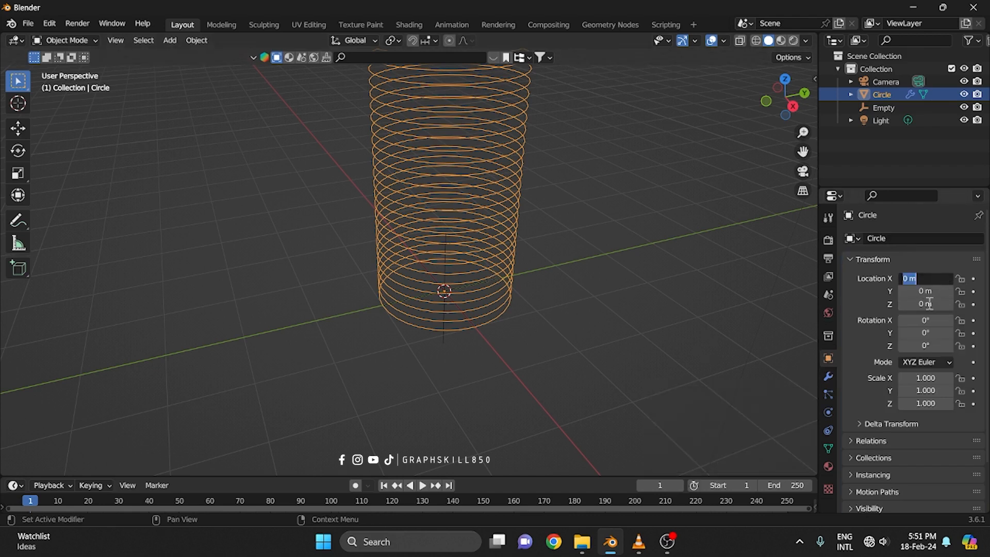
{"action": "left_click_drag", "start_coordinate": [925, 277], "coordinate": [879, 274]}
{"action": "type", "text": "."}
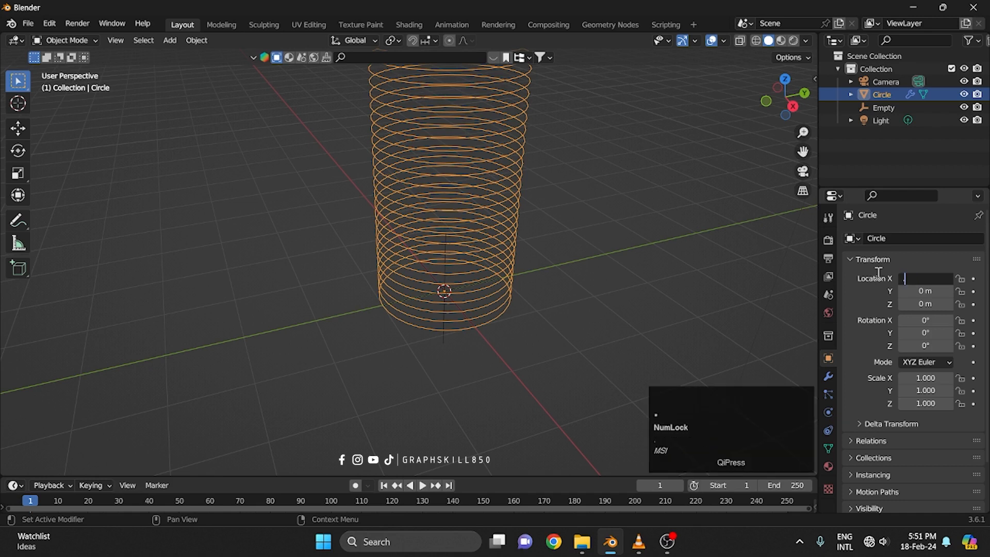
{"action": "type", "text": "04"}
{"action": "key", "text": "Tab"}
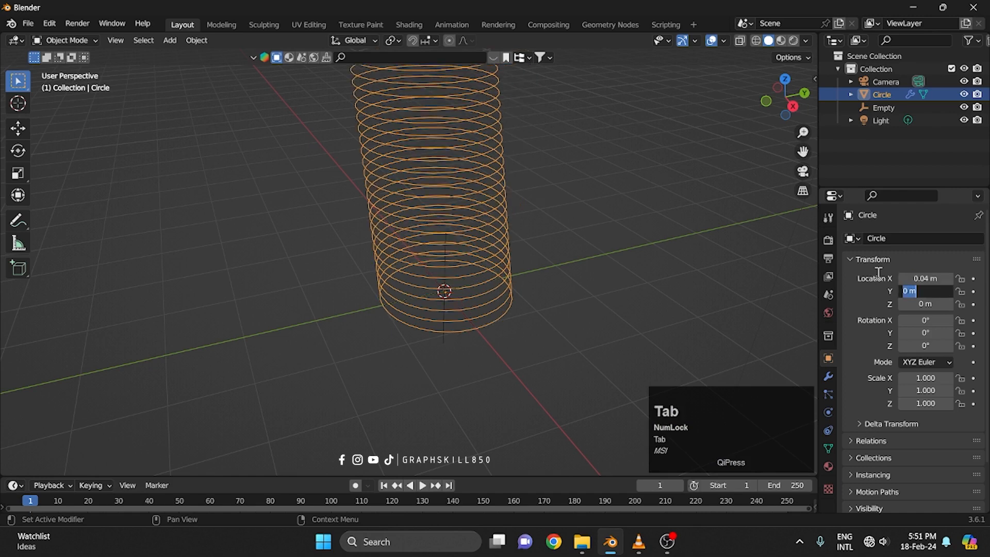
- Set the circle's scale to 0.99 on the X, Y and Z axes
{"action": "left_click", "coordinate": [946, 378]}
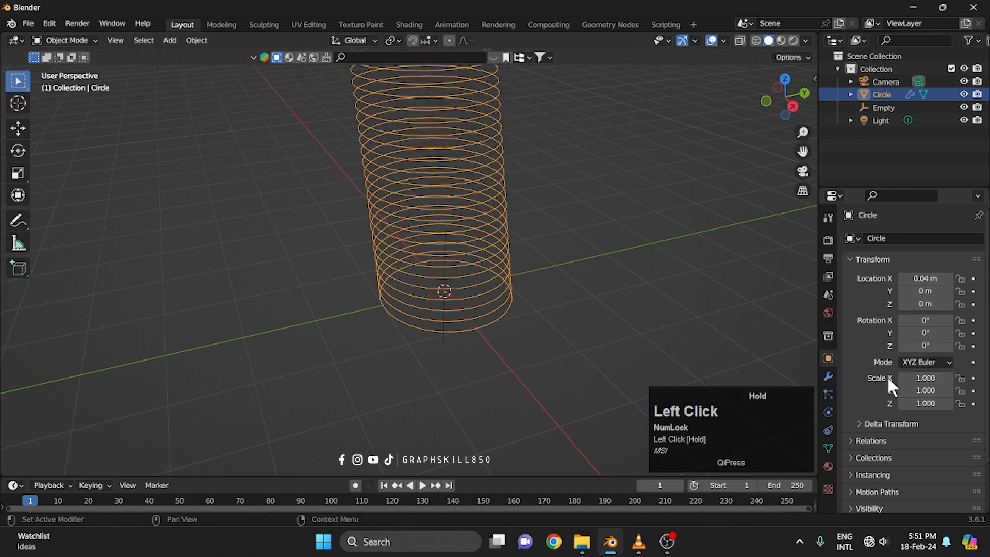
{"action": "left_click", "coordinate": [928, 378]}
{"action": "type", "text": ".99"}
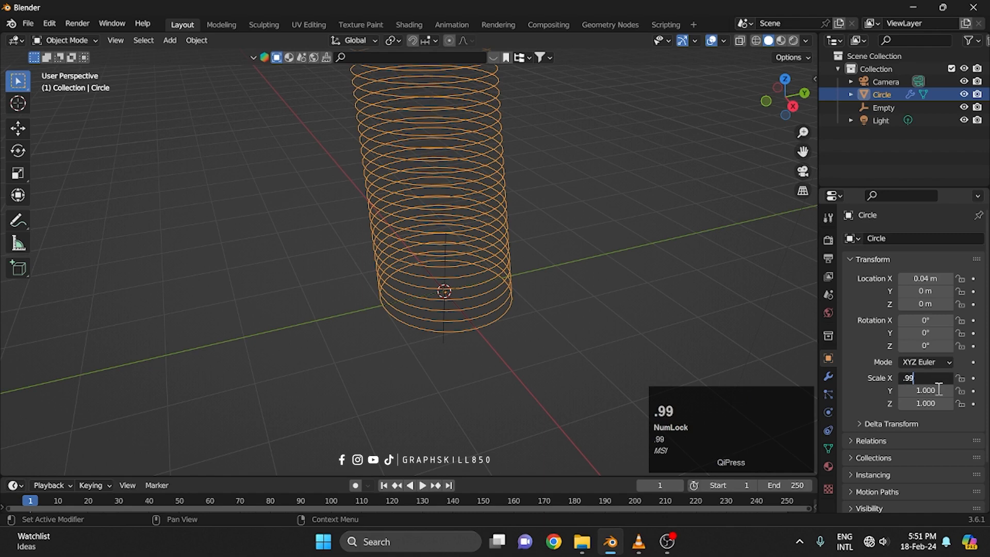
{"action": "left_click", "coordinate": [937, 390]}
{"action": "left_click", "coordinate": [929, 392]}
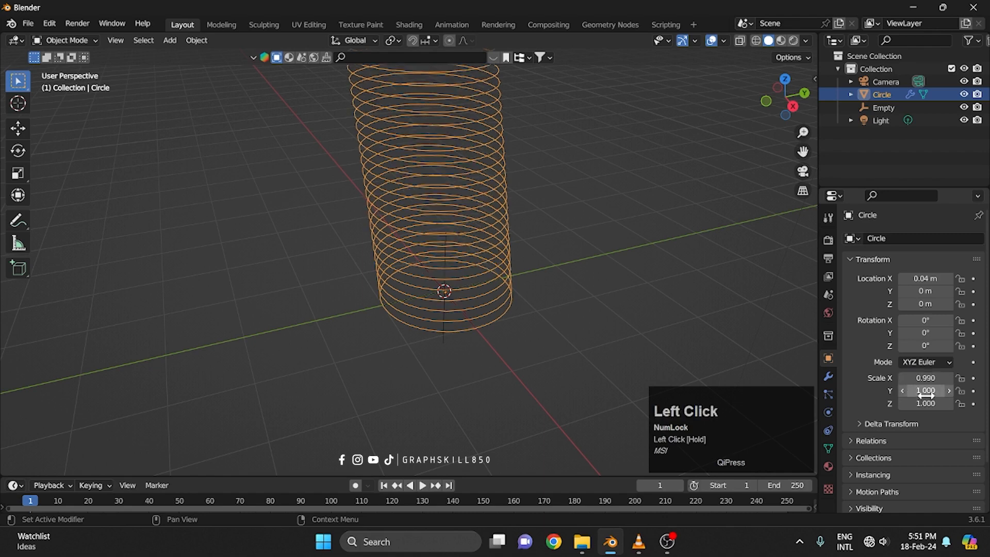
{"action": "type", "text": ".99"}
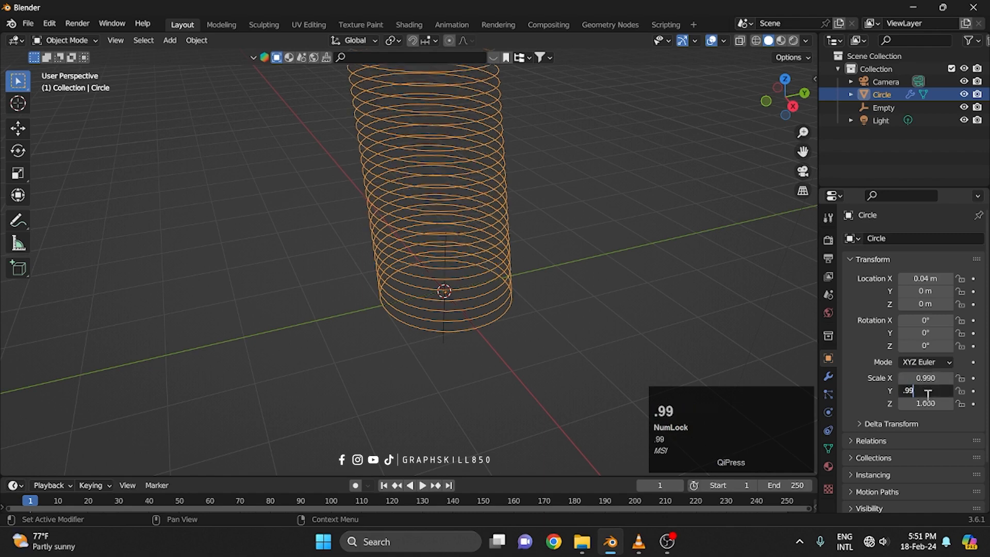
{"action": "double_click", "coordinate": [929, 404]}
{"action": "type", "text": ".99"}
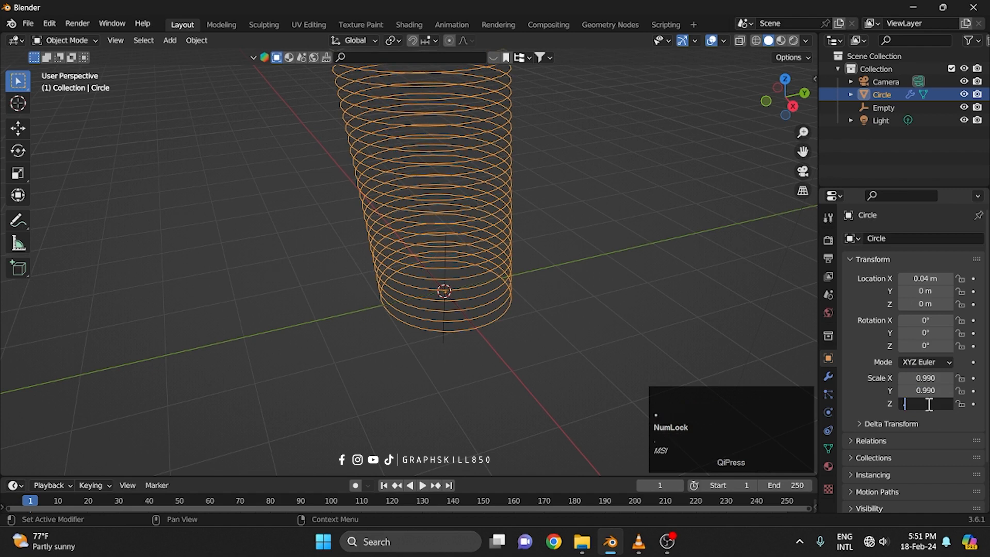
{"action": "key", "text": "Return"}
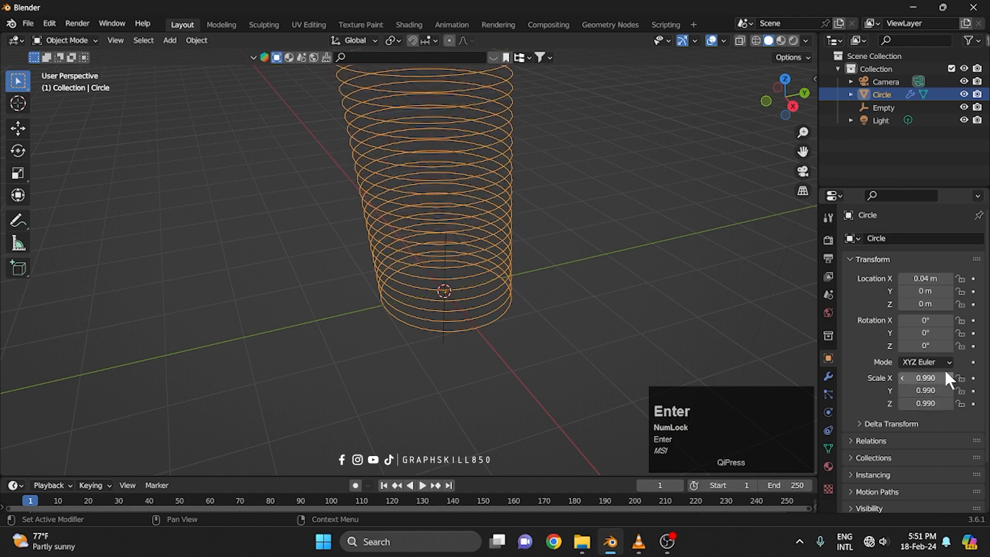
- Set the circle's X rotation to 13° so the arrayed circles form a spiral shell
{"action": "left_click", "coordinate": [928, 320]}
{"action": "type", "text": "1"}
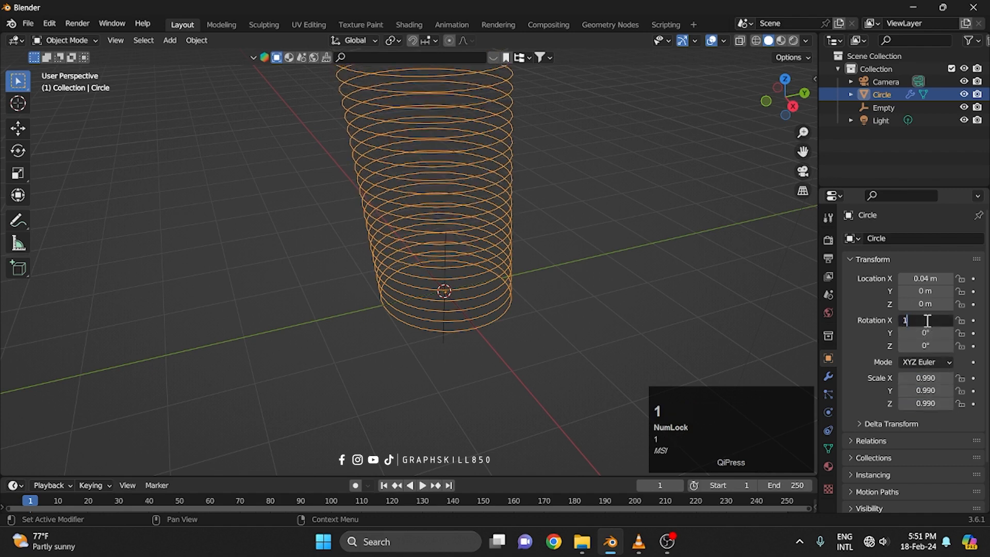
{"action": "type", "text": "3"}
{"action": "key", "text": "Return"}
{"action": "scroll", "coordinate": [553, 216], "scroll_direction": "down", "scroll_amount": 4}
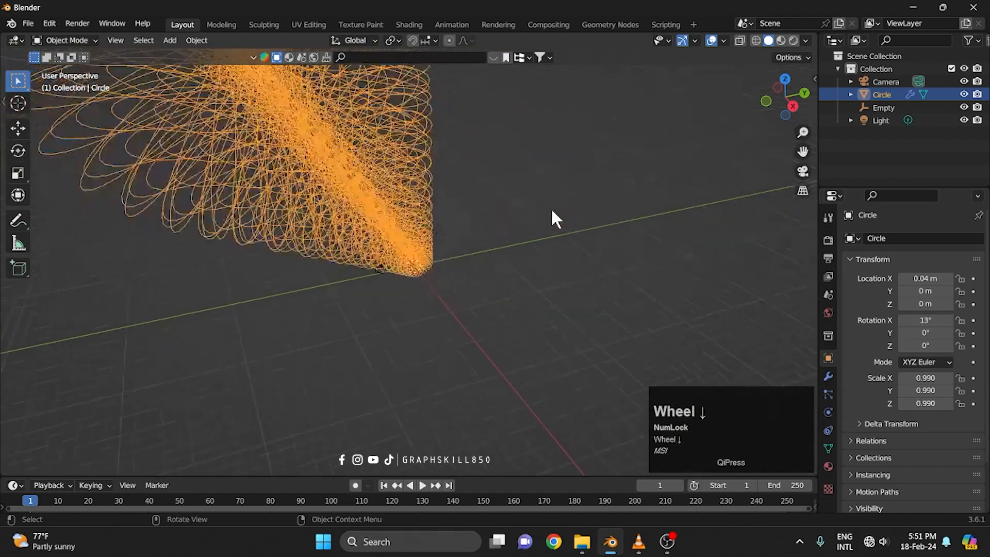
{"action": "scroll", "coordinate": [552, 210], "scroll_direction": "down", "scroll_amount": 2}
{"action": "middle_click_drag", "start_coordinate": [369, 219], "coordinate": [555, 235]}
{"action": "key", "text": "Caps_Lock"}
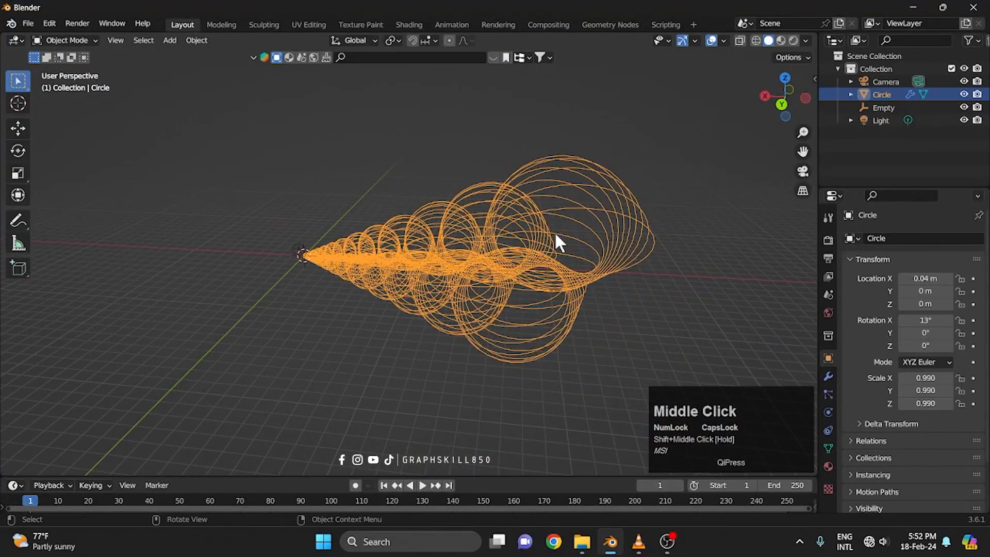
- Apply the Array modifier on the circle
{"action": "left_click", "coordinate": [828, 378]}
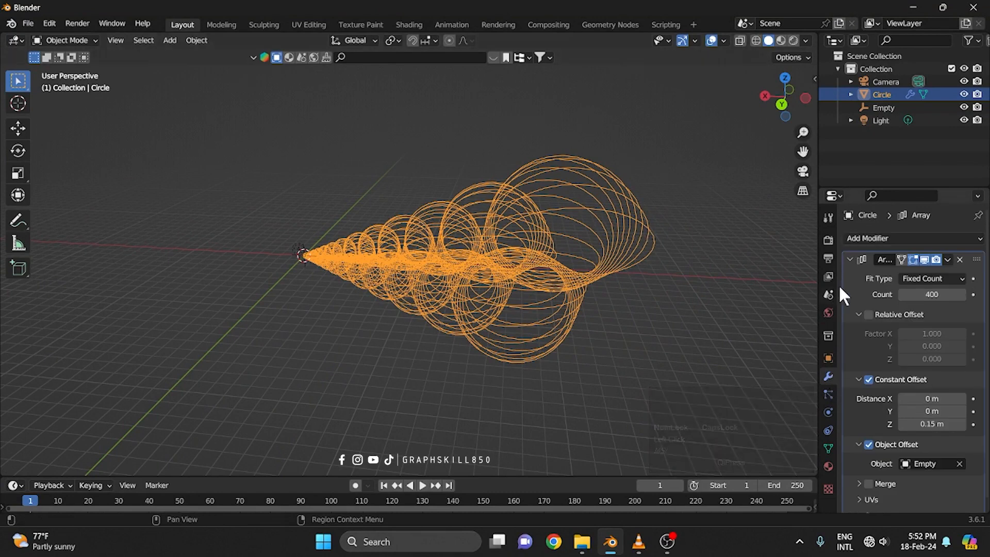
{"action": "left_click", "coordinate": [947, 259]}
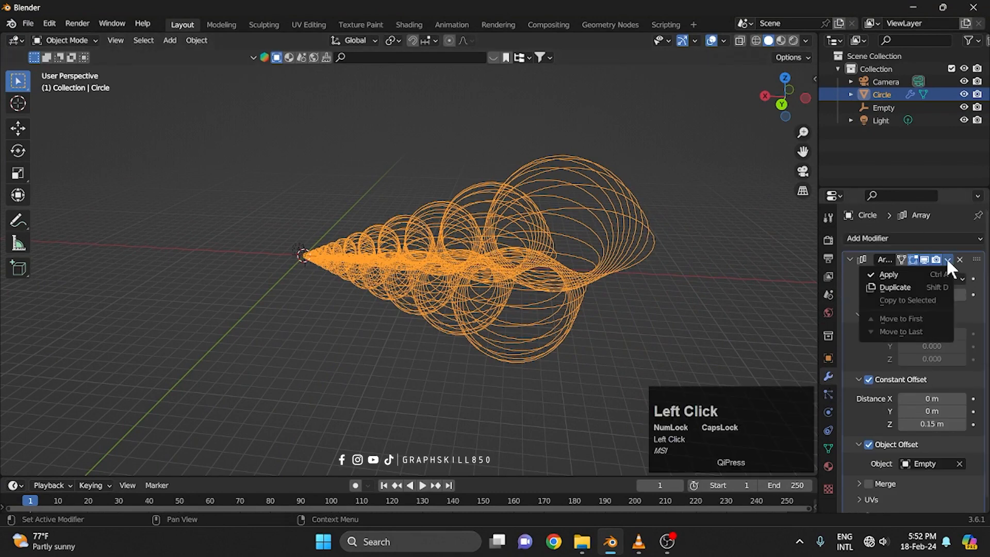
{"action": "left_click", "coordinate": [918, 269]}
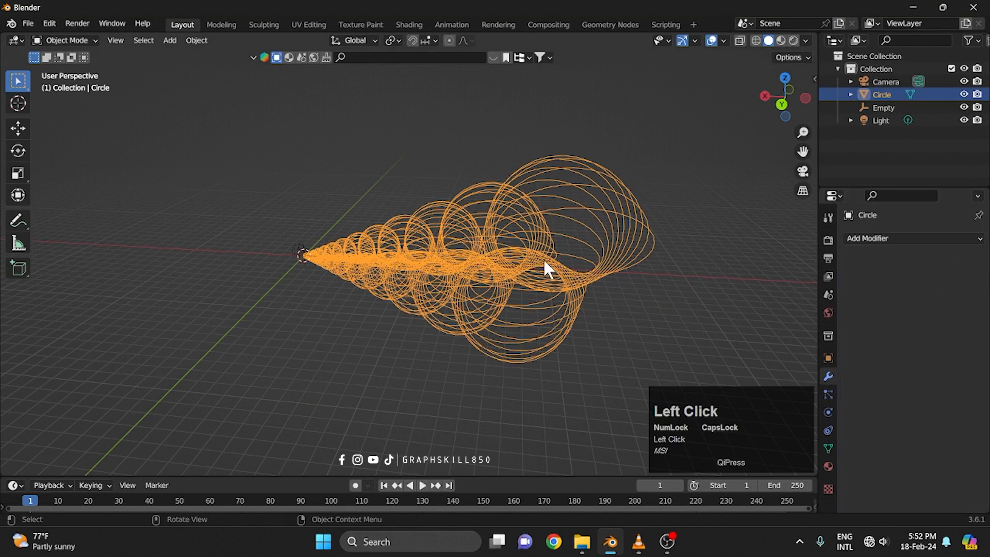
- In Edit Mode with edge selection, bridge the edge loops of all the circles into a surface, and return to Object Mode
{"action": "key", "text": "Tab"}
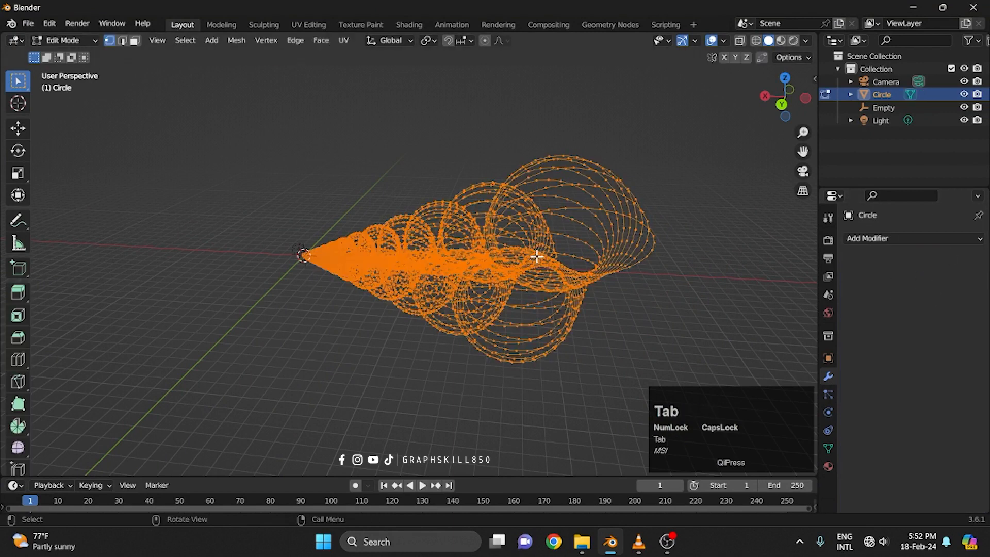
{"action": "left_click", "coordinate": [123, 41]}
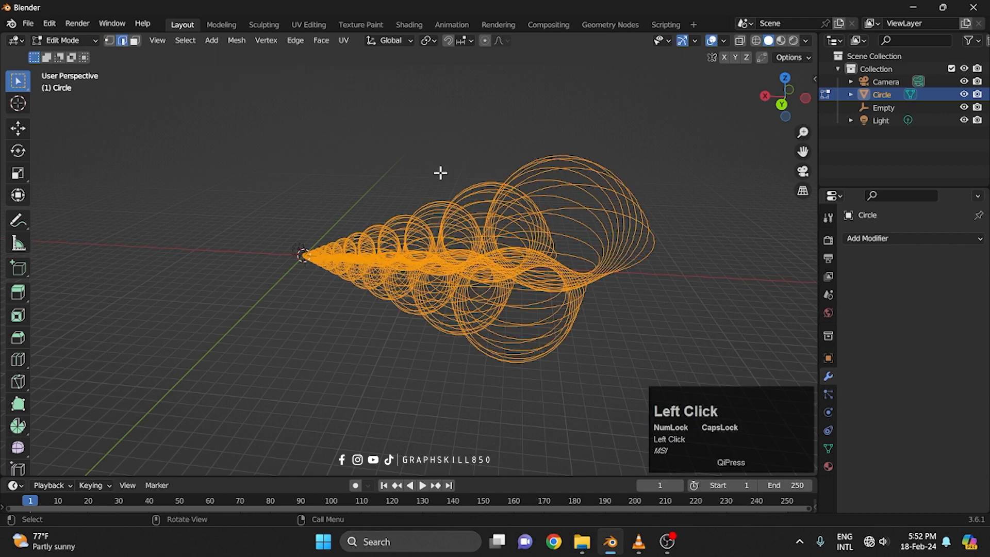
{"action": "left_click", "coordinate": [295, 41]}
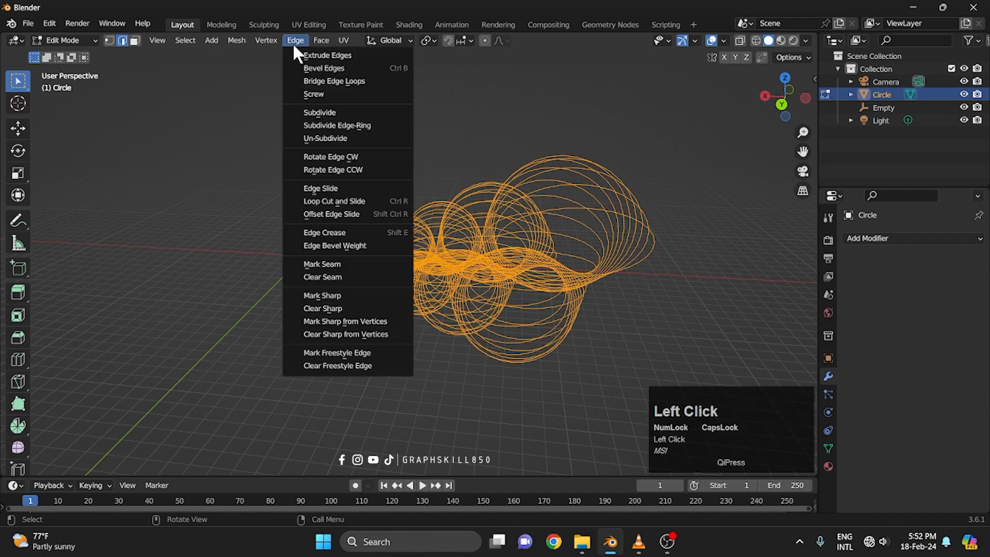
{"action": "left_click", "coordinate": [333, 81]}
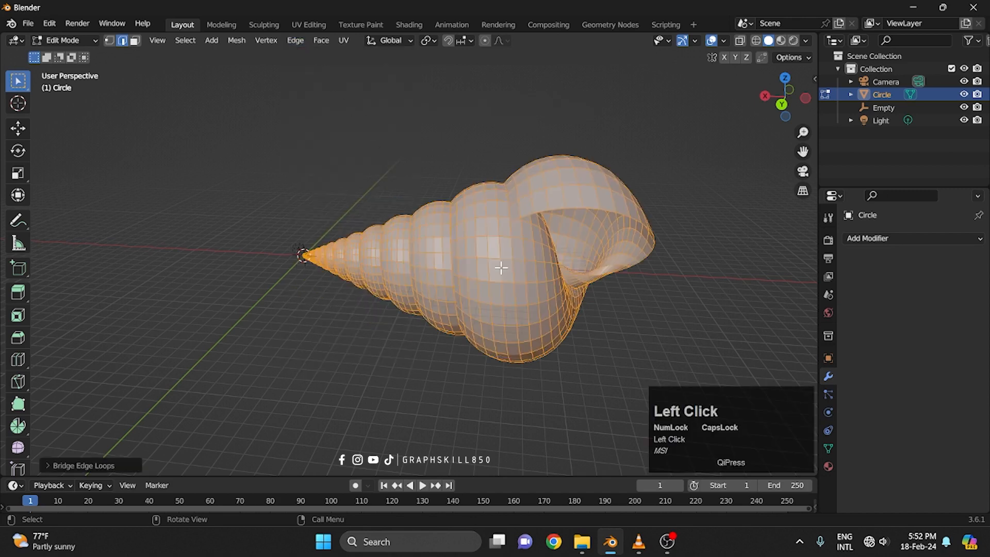
{"action": "middle_click_drag", "start_coordinate": [502, 269], "coordinate": [418, 229]}
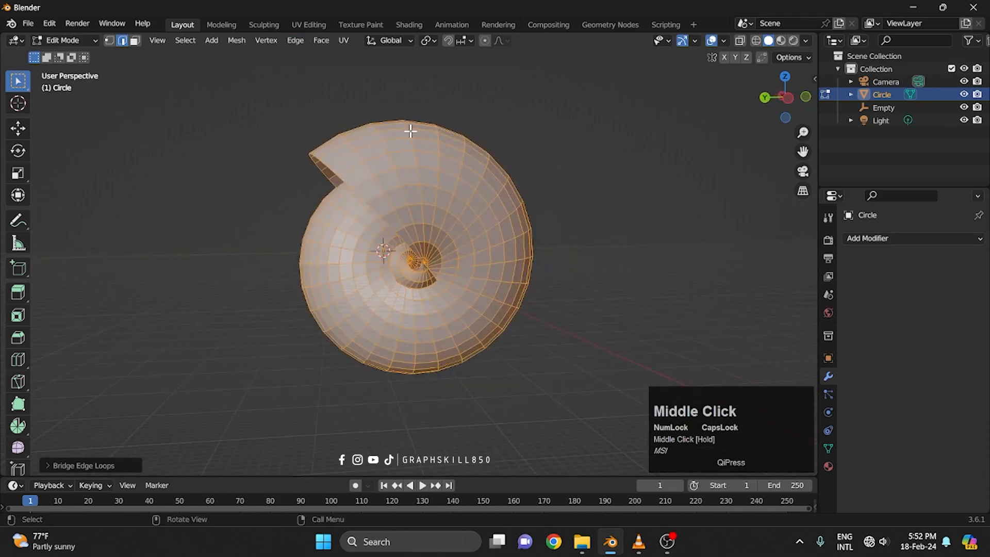
{"action": "middle_click_drag", "start_coordinate": [372, 257], "coordinate": [454, 260]}
{"action": "key", "text": "Tab"}
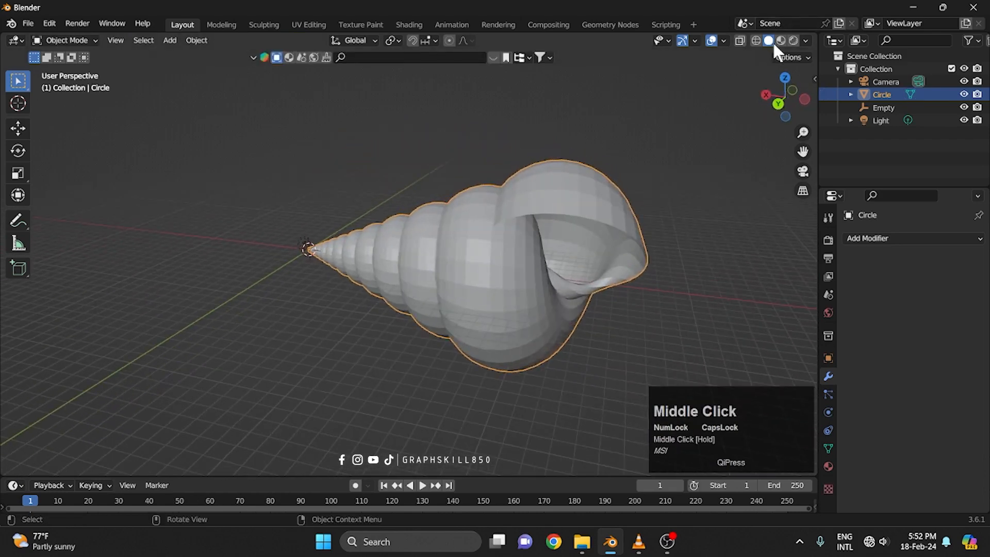
- Scale the shell down uniformly in two passes until it is small beside the world origin
{"action": "mouse_move", "coordinate": [502, 212]}
{"action": "middle_mouse_down"}
{"action": "mouse_move", "coordinate": [482, 253]}
{"action": "mouse_move", "coordinate": [570, 209]}
{"action": "mouse_move", "coordinate": [561, 248]}
{"action": "middle_mouse_up"}
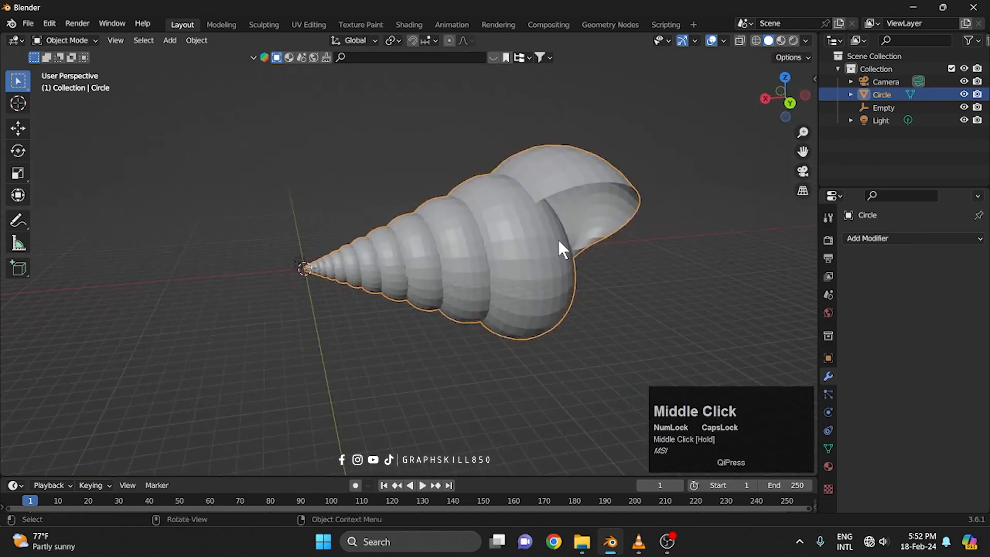
{"action": "key", "text": "s"}
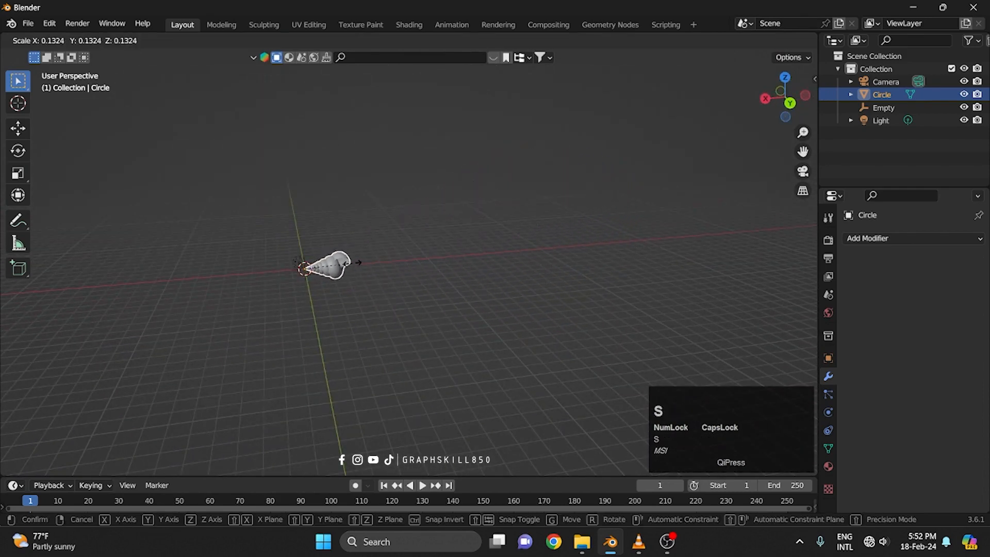
{"action": "left_click", "coordinate": [303, 278]}
{"action": "scroll", "coordinate": [303, 279], "scroll_direction": "up", "scroll_amount": 2}
{"action": "scroll", "coordinate": [303, 278], "scroll_direction": "up", "scroll_amount": 3}
{"action": "middle_click_drag", "start_coordinate": [273, 264], "coordinate": [325, 236]}
{"action": "key", "text": "Caps_Lock"}
{"action": "middle_click_drag", "start_coordinate": [325, 236], "coordinate": [546, 222], "text": "shift"}
{"action": "key", "text": "s"}
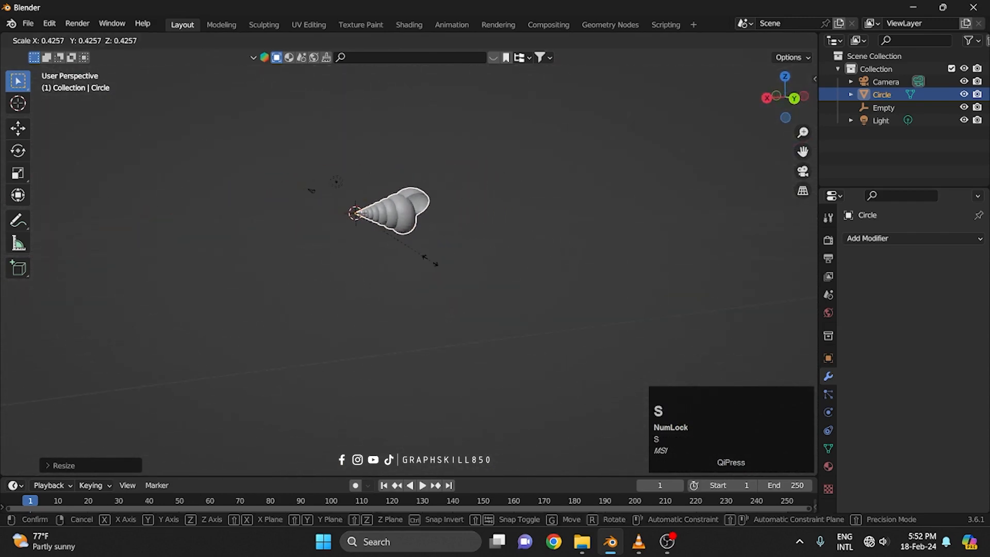
{"action": "left_click", "coordinate": [414, 235]}
{"action": "scroll", "coordinate": [417, 242], "scroll_direction": "up", "scroll_amount": 4}
{"action": "scroll", "coordinate": [435, 221], "scroll_direction": "down", "scroll_amount": 4}
{"action": "middle_click_drag", "start_coordinate": [462, 203], "coordinate": [534, 193]}
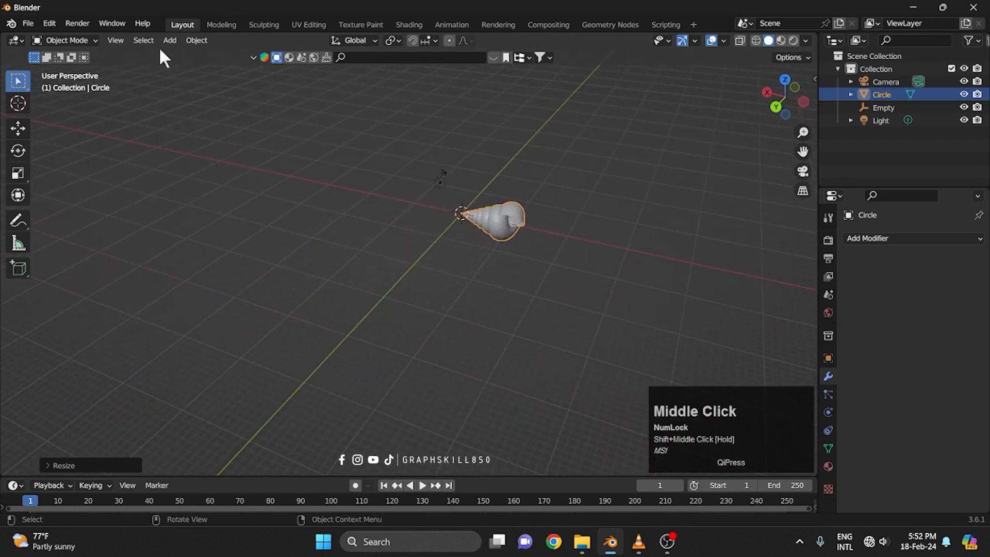
- Try rotating the shell 90° about the global Y axis, and undo the rotation
{"action": "left_click", "coordinate": [117, 42]}
{"action": "left_click", "coordinate": [126, 110]}
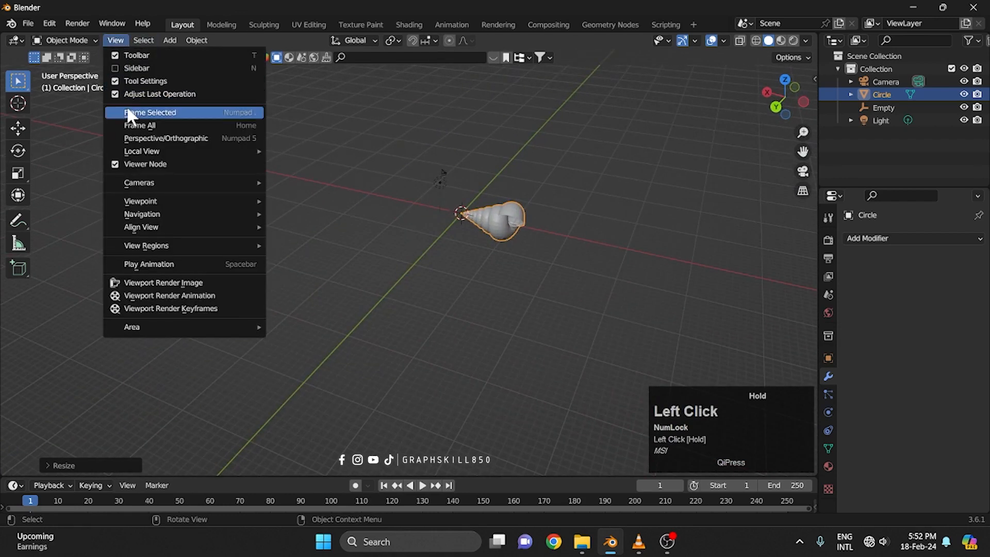
{"action": "key", "text": "r"}
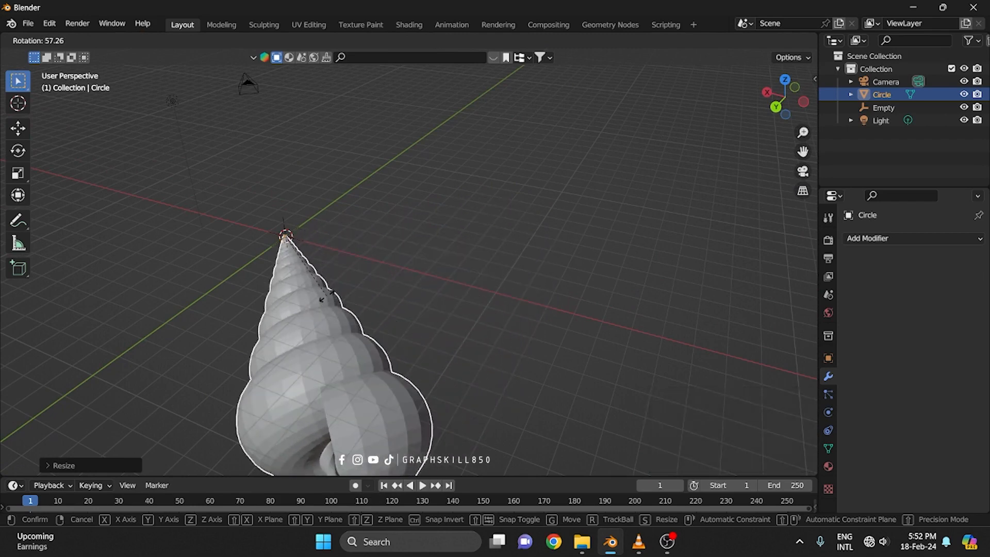
{"action": "key", "text": "y"}
{"action": "key", "text": "9"}
{"action": "key", "text": "0"}
{"action": "left_click", "coordinate": [331, 293]}
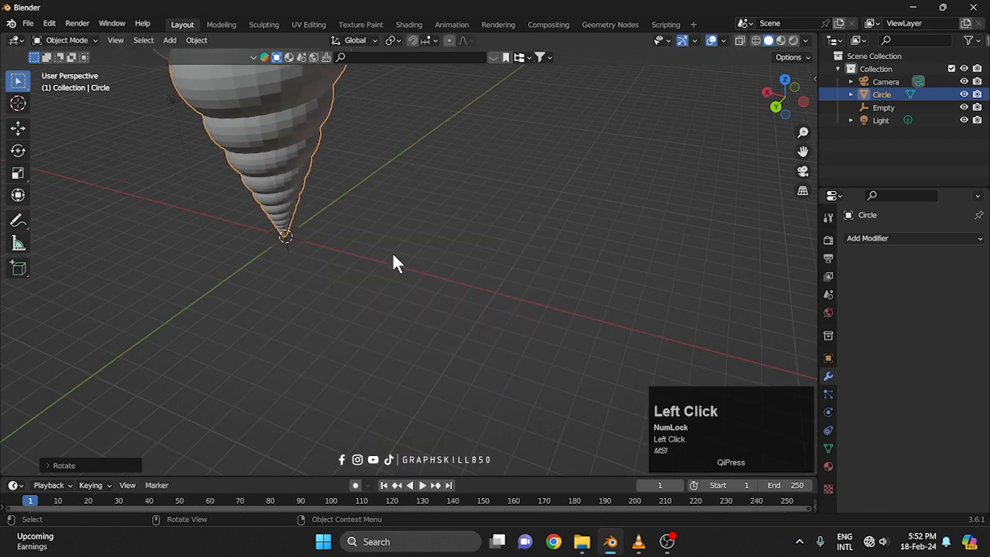
{"action": "scroll", "coordinate": [407, 260], "scroll_direction": "down", "scroll_amount": 3}
{"action": "key", "text": "ctrl+z"}
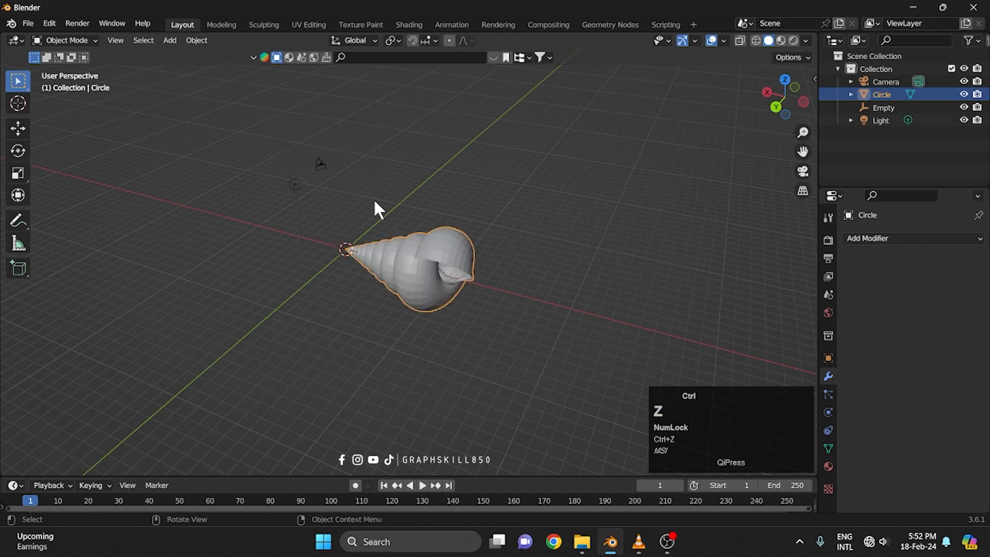
- Rotate the shell -90° about the global Y axis so its tip points upward
{"action": "key", "text": "r"}
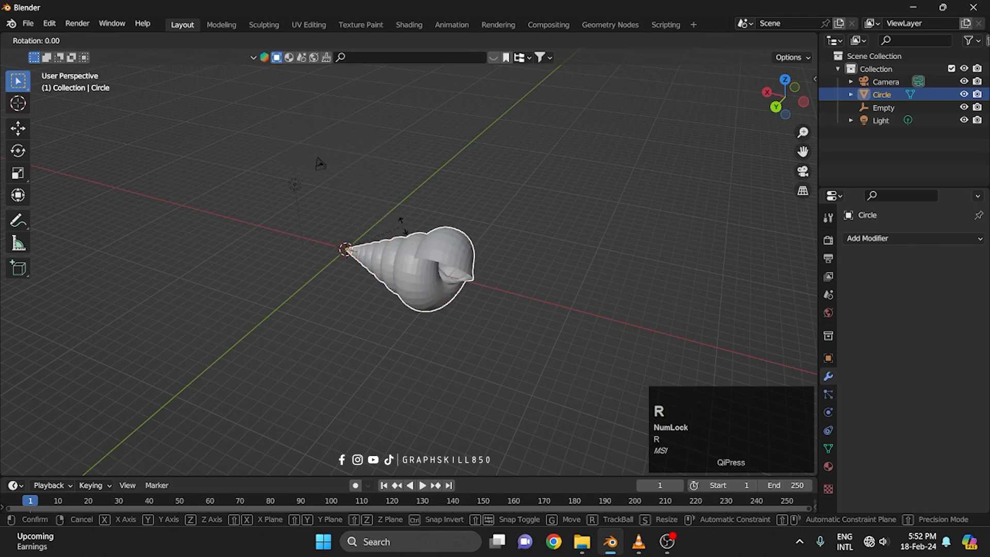
{"action": "type", "text": "y"}
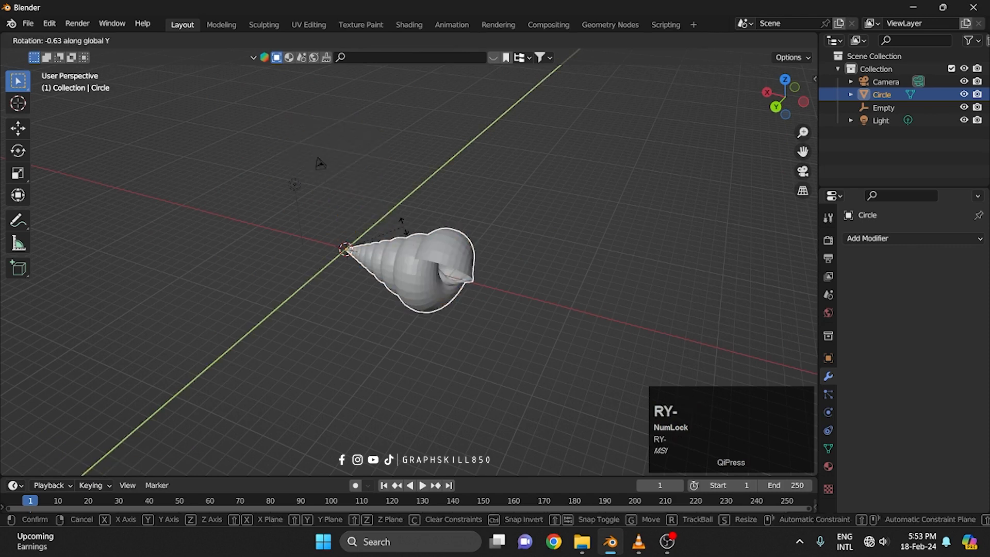
{"action": "type", "text": "90"}
{"action": "left_click", "coordinate": [404, 228]}
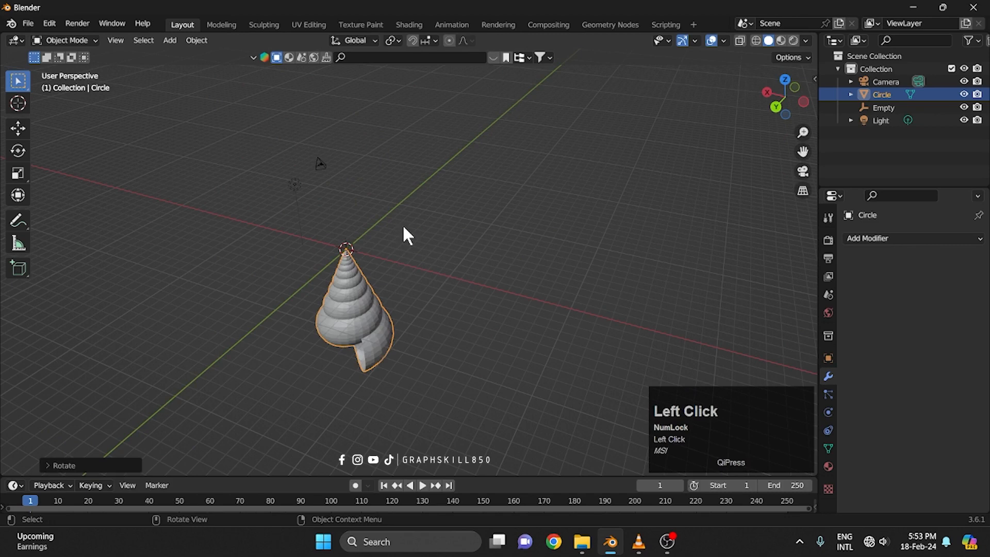
- Move the shell up along the Z axis until its opening sits near the world origin
{"action": "left_click", "coordinate": [18, 128]}
{"action": "left_click_drag", "start_coordinate": [350, 218], "coordinate": [358, 94]}
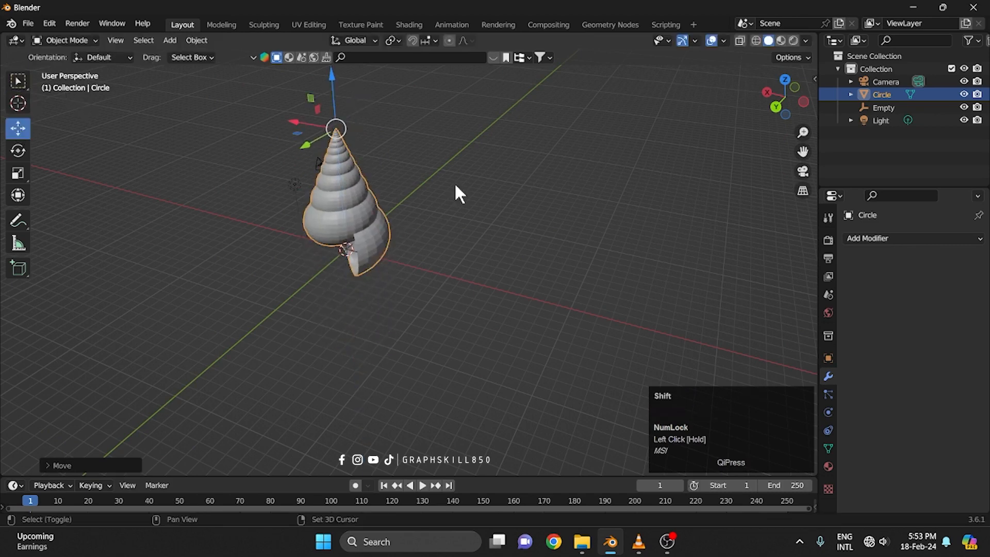
{"action": "middle_click_drag", "start_coordinate": [570, 180], "coordinate": [708, 167], "text": "shift"}
{"action": "scroll", "coordinate": [487, 134], "scroll_direction": "up", "scroll_amount": 2}
{"action": "middle_click_drag", "start_coordinate": [456, 148], "coordinate": [402, 179], "text": "shift"}
- Apply Shade Smooth to the shell
{"action": "left_click", "coordinate": [402, 179]}
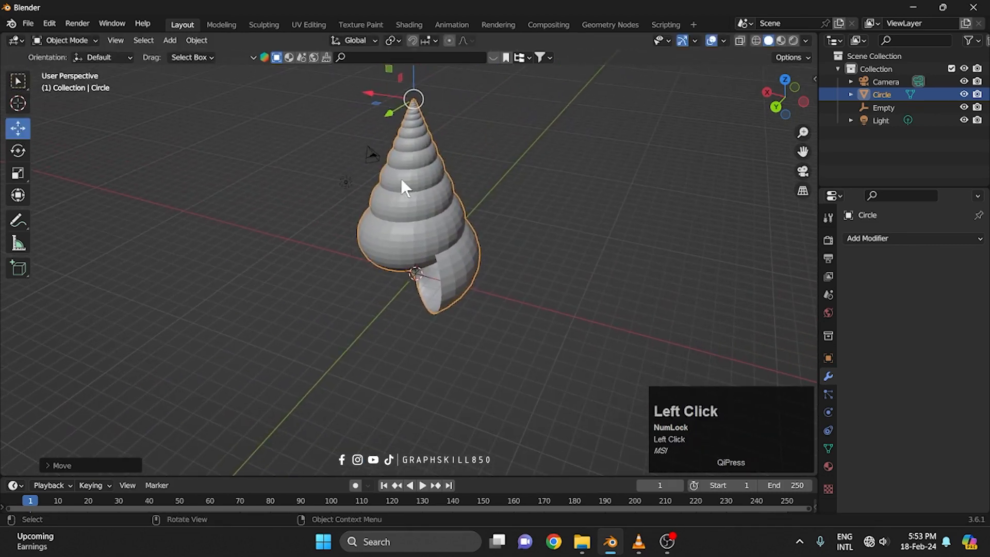
{"action": "right_click", "coordinate": [401, 178]}
{"action": "left_click", "coordinate": [376, 180]}
{"action": "scroll", "coordinate": [408, 200], "scroll_direction": "up", "scroll_amount": 4}
{"action": "scroll", "coordinate": [423, 212], "scroll_direction": "down", "scroll_amount": 1}
- Shorten the shell by scaling it along the global Z axis, and stretch it slightly back along Z
{"action": "key", "text": "s"}
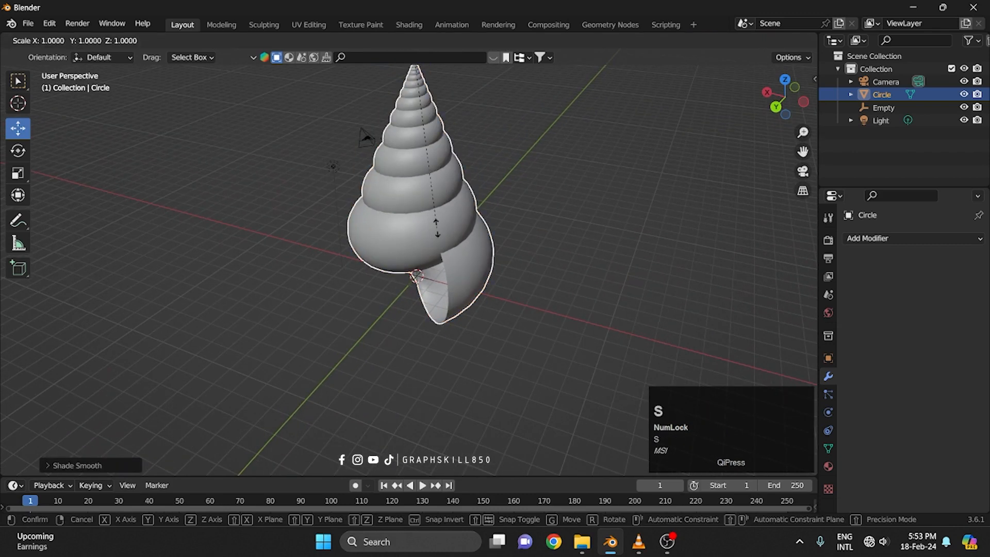
{"action": "key", "text": "z"}
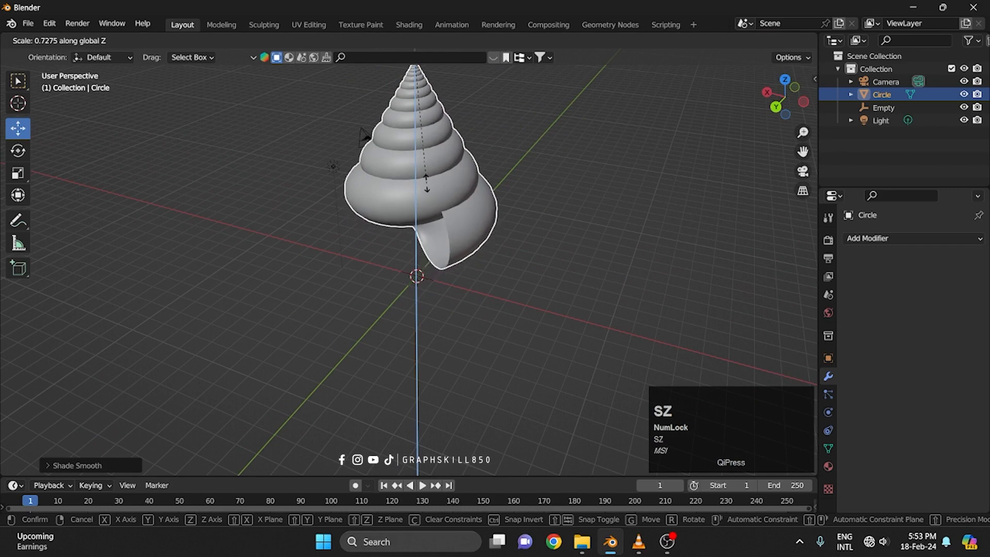
{"action": "left_click", "coordinate": [415, 162]}
{"action": "middle_click_drag", "start_coordinate": [416, 162], "coordinate": [462, 221], "text": "shift"}
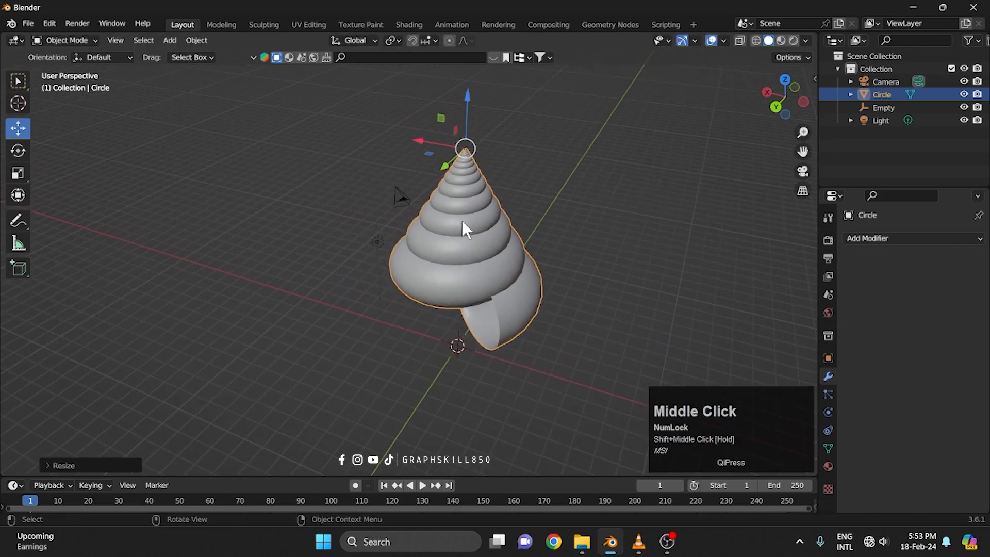
{"action": "key", "text": "s"}
{"action": "key", "text": "z"}
{"action": "left_click", "coordinate": [460, 231]}
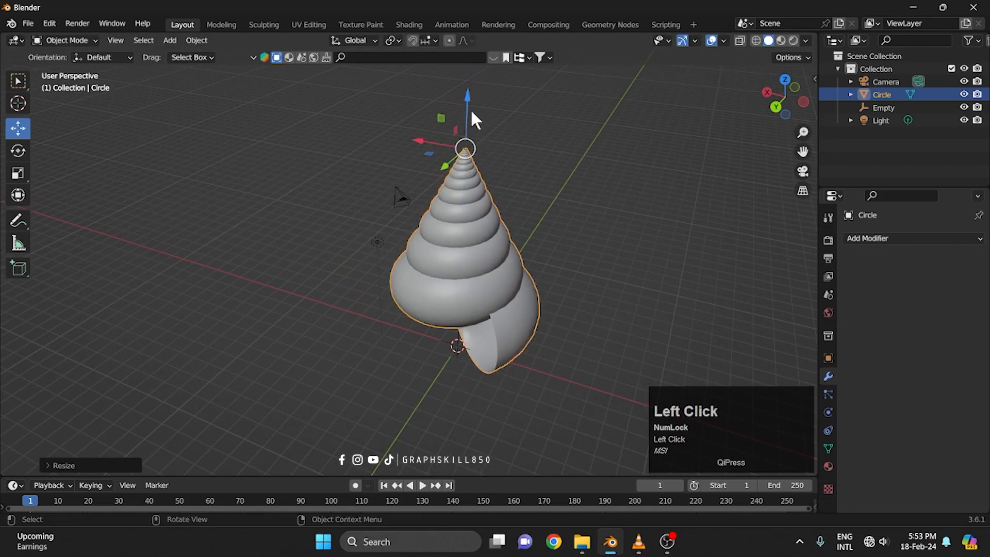
- Lower the shell slightly along the Z axis and shift it along the X axis away from the camera and light
{"action": "left_click_drag", "start_coordinate": [470, 110], "coordinate": [473, 122]}
{"action": "left_click_drag", "start_coordinate": [444, 154], "coordinate": [526, 169]}
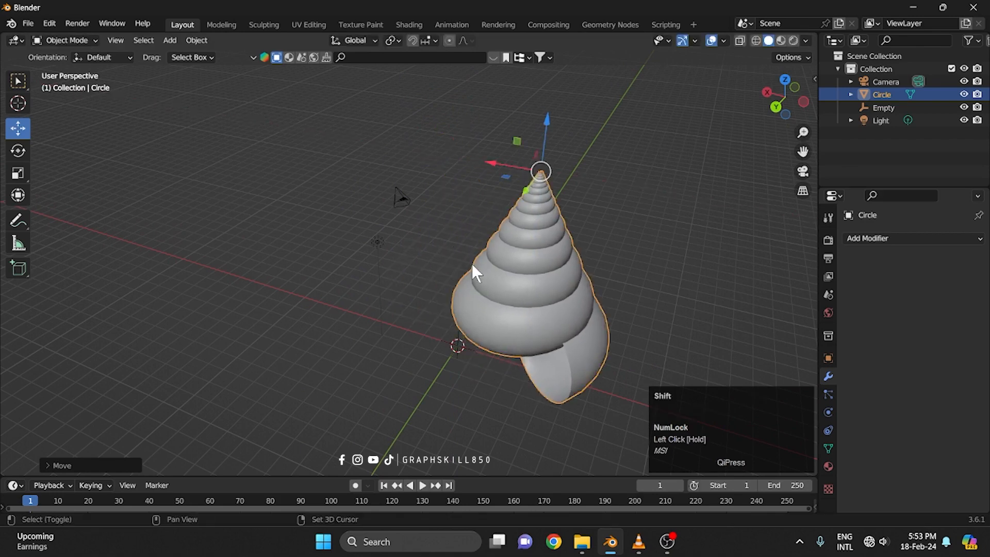
{"action": "middle_click_drag", "start_coordinate": [475, 273], "coordinate": [917, 226]}
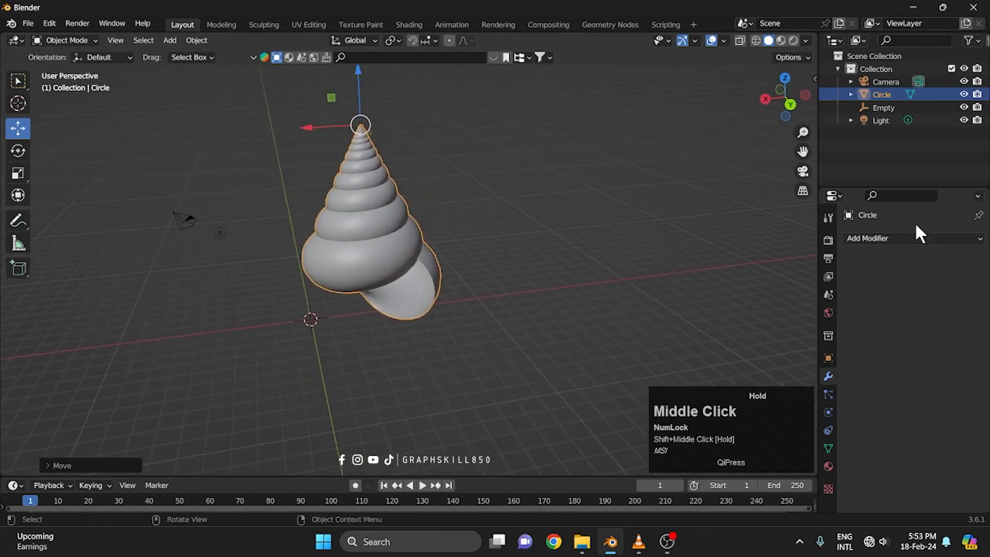
- Add a Solidify modifier to the shell and set its thickness to -3.68 m
{"action": "left_click", "coordinate": [887, 238]}
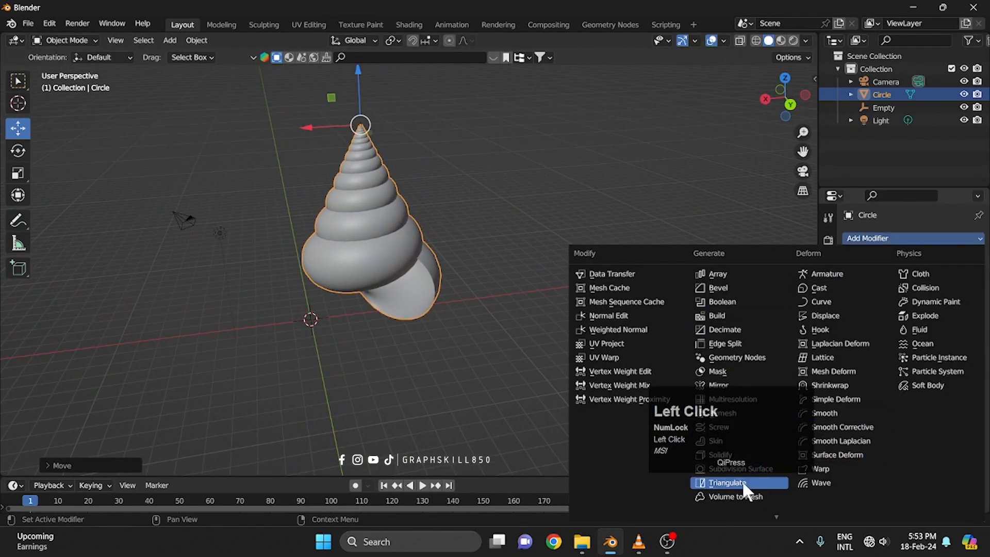
{"action": "left_click_drag", "start_coordinate": [737, 405], "coordinate": [485, 403]}
{"action": "left_click", "coordinate": [885, 238]}
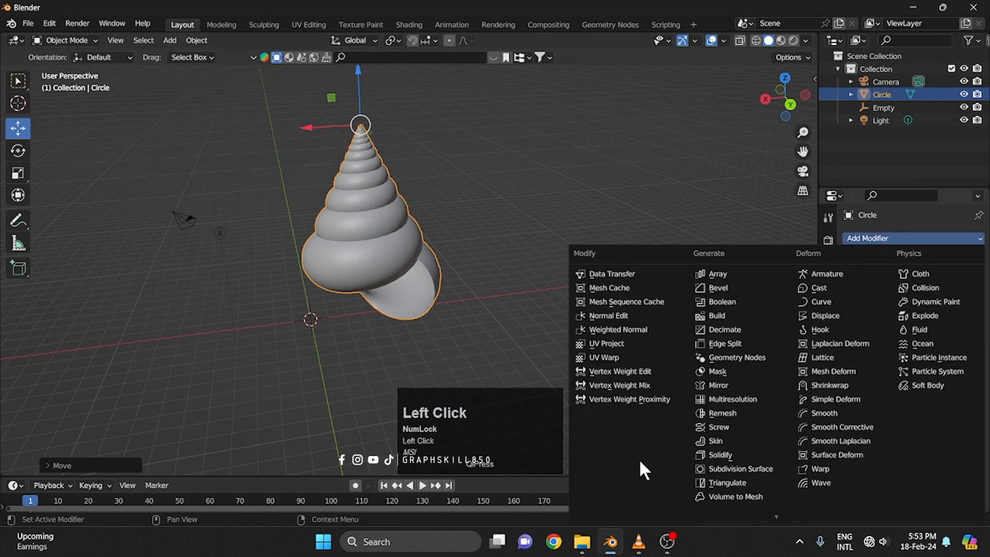
{"action": "left_click", "coordinate": [718, 454]}
{"action": "scroll", "coordinate": [433, 292], "scroll_direction": "up", "scroll_amount": 2}
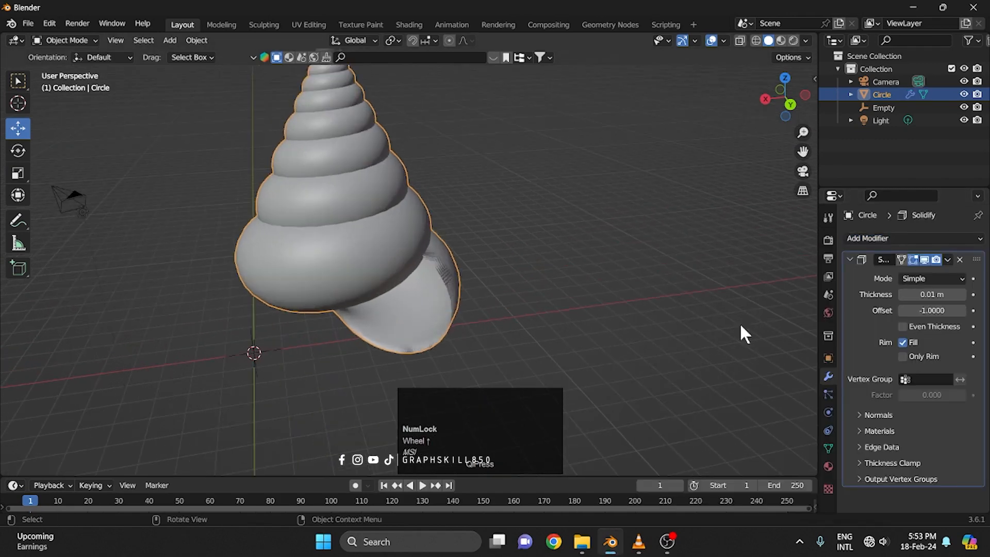
{"action": "left_click_drag", "start_coordinate": [939, 297], "coordinate": [913, 297]}
{"action": "left_click_drag", "start_coordinate": [932, 294], "coordinate": [941, 294]}
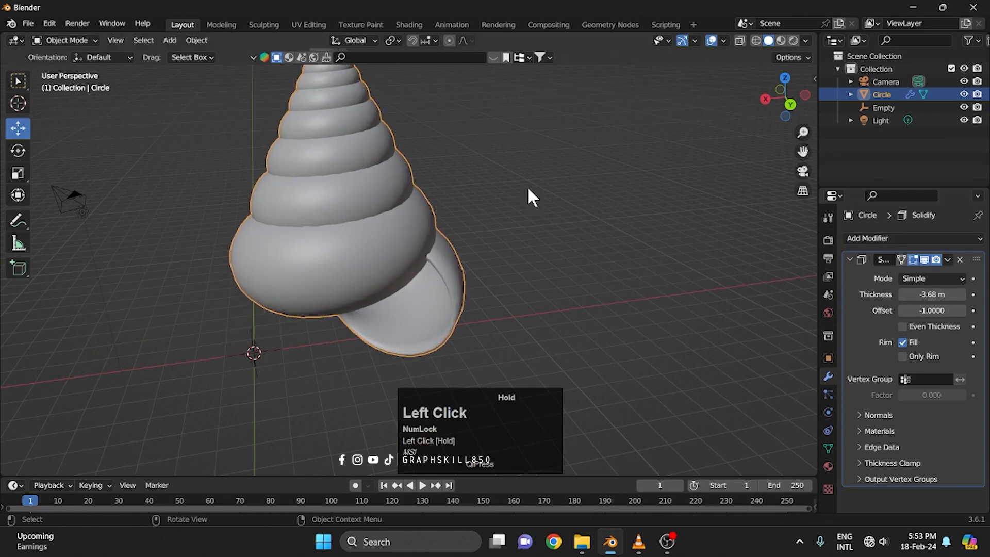
- Apply the Solidify modifier to the shell permanently
{"action": "scroll", "coordinate": [420, 215], "scroll_direction": "down", "scroll_amount": 3}
{"action": "scroll", "coordinate": [431, 280], "scroll_direction": "up", "scroll_amount": 3}
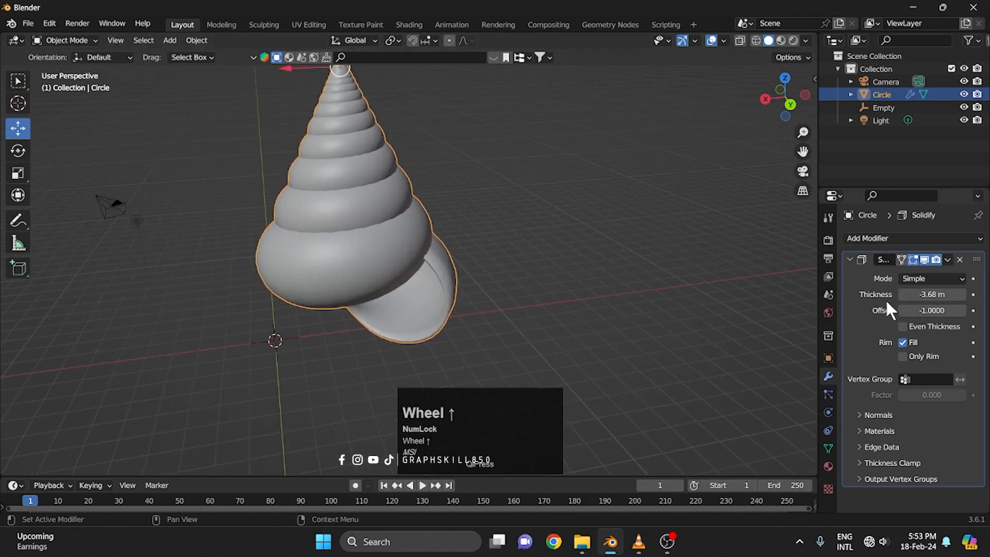
{"action": "left_click", "coordinate": [948, 260]}
{"action": "left_click", "coordinate": [929, 274]}
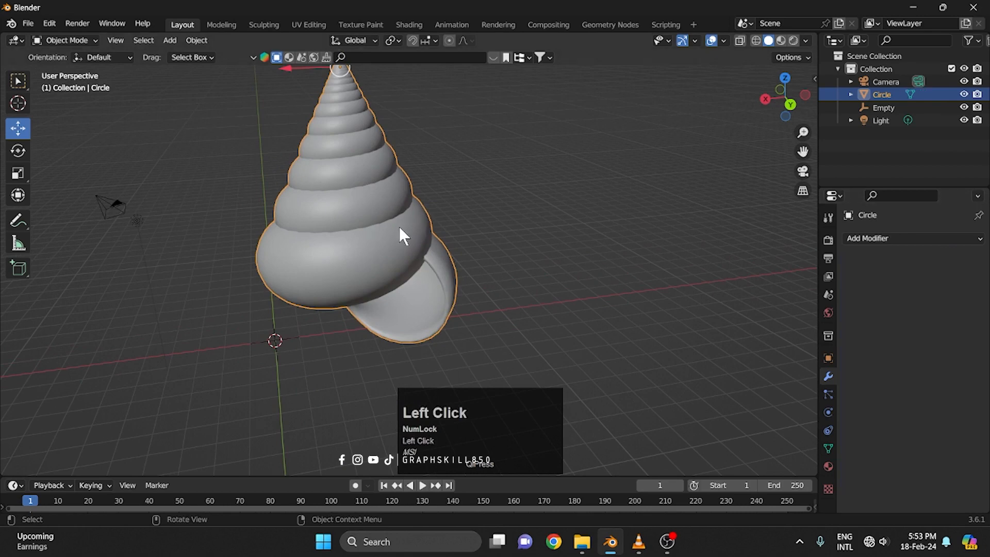
- Switch the viewport to Material Preview shading and add a new material to the shell
{"action": "middle_click_drag", "start_coordinate": [400, 235], "coordinate": [503, 288], "text": "shift"}
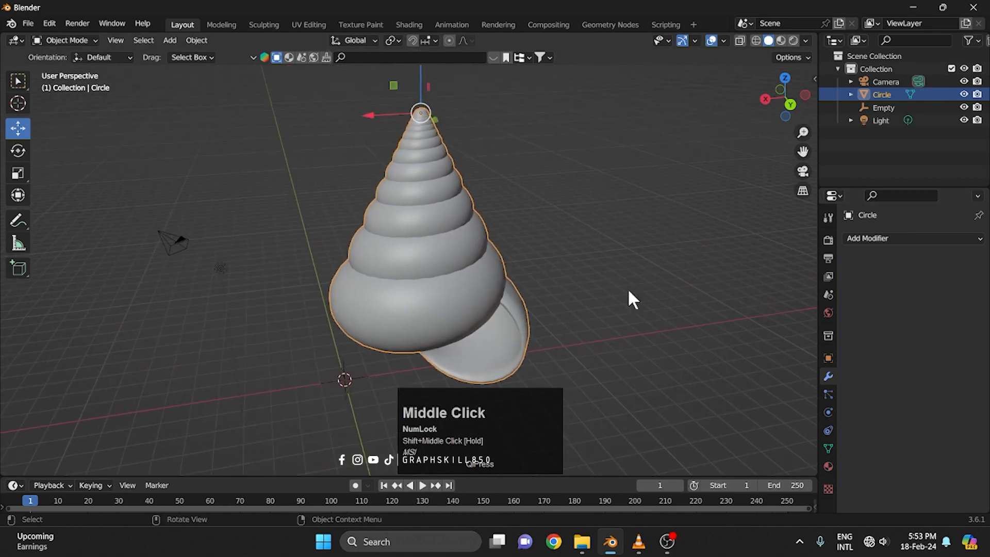
{"action": "left_click", "coordinate": [781, 40]}
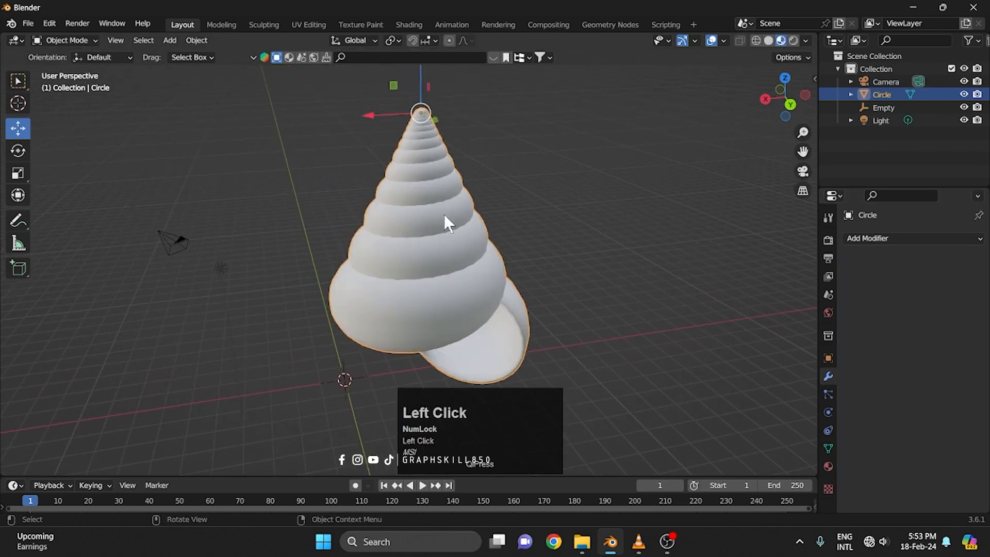
{"action": "left_click", "coordinate": [829, 467]}
{"action": "left_click", "coordinate": [924, 293]}
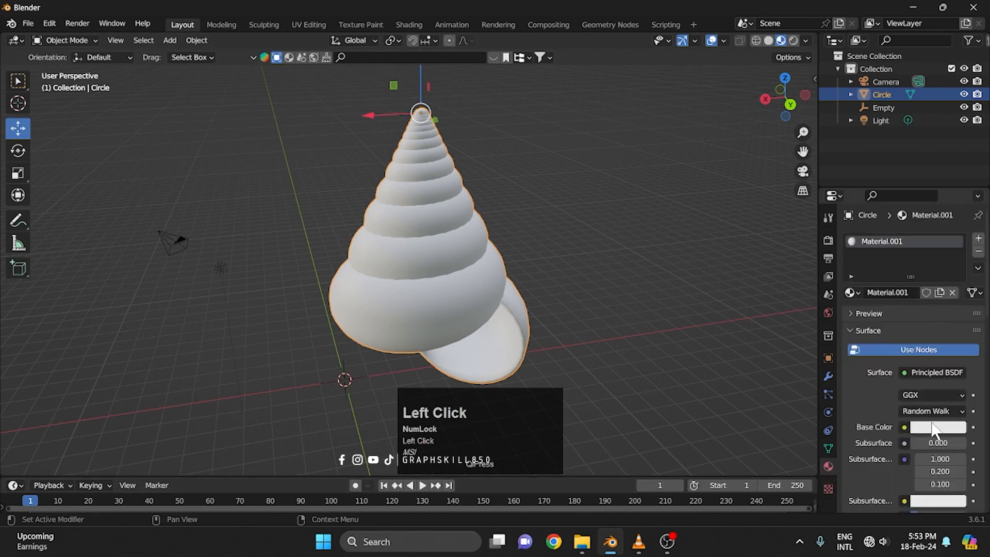
- Set the shell material's base color to a light tan and its roughness to 0.087
{"action": "left_click", "coordinate": [936, 429]}
{"action": "mouse_move", "coordinate": [900, 290]}
{"action": "left_mouse_down"}
{"action": "mouse_move", "coordinate": [881, 294]}
{"action": "mouse_move", "coordinate": [891, 303]}
{"action": "left_mouse_up"}
{"action": "left_click_drag", "start_coordinate": [957, 256], "coordinate": [956, 268]}
{"action": "scroll", "coordinate": [908, 448], "scroll_direction": "down", "scroll_amount": 5}
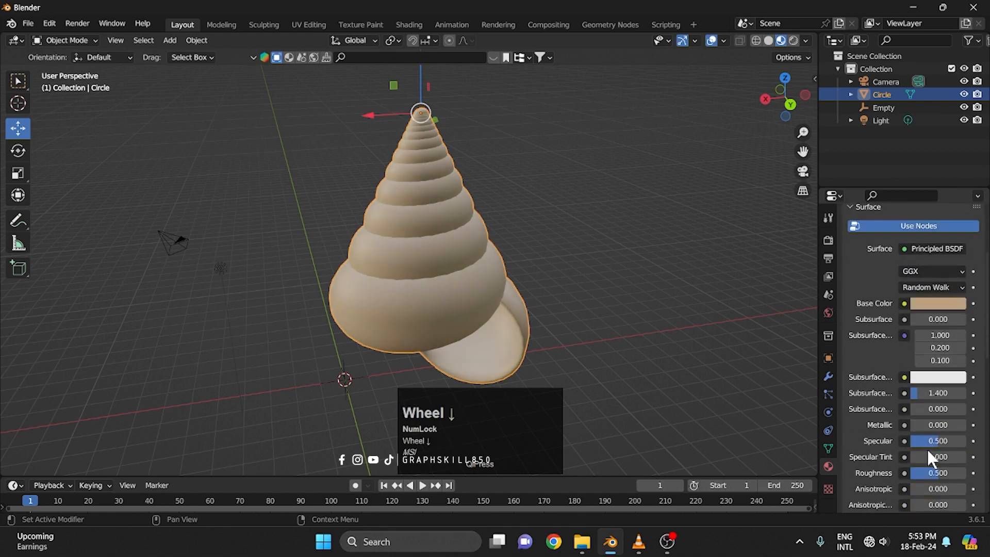
{"action": "left_click_drag", "start_coordinate": [926, 473], "coordinate": [904, 473]}
- Examine the glossy shell's shape, opening and reflections from several sides and distances
{"action": "middle_click_drag", "start_coordinate": [330, 230], "coordinate": [434, 229]}
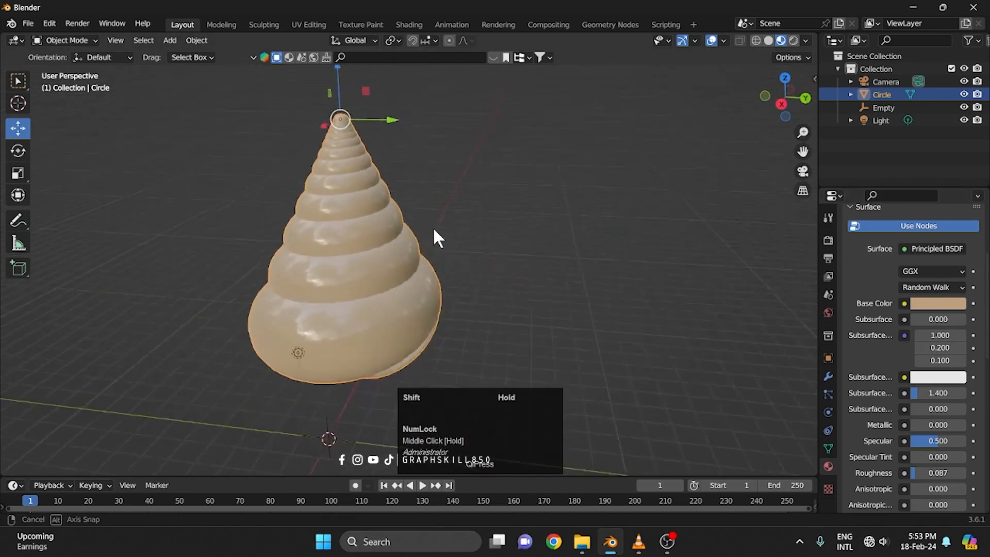
{"action": "middle_click_drag", "start_coordinate": [355, 241], "coordinate": [534, 215], "text": "shift"}
{"action": "left_click_drag", "start_coordinate": [433, 426], "coordinate": [667, 405]}
{"action": "middle_click_drag", "start_coordinate": [349, 296], "coordinate": [408, 299]}
{"action": "middle_click_drag", "start_coordinate": [287, 305], "coordinate": [512, 293]}
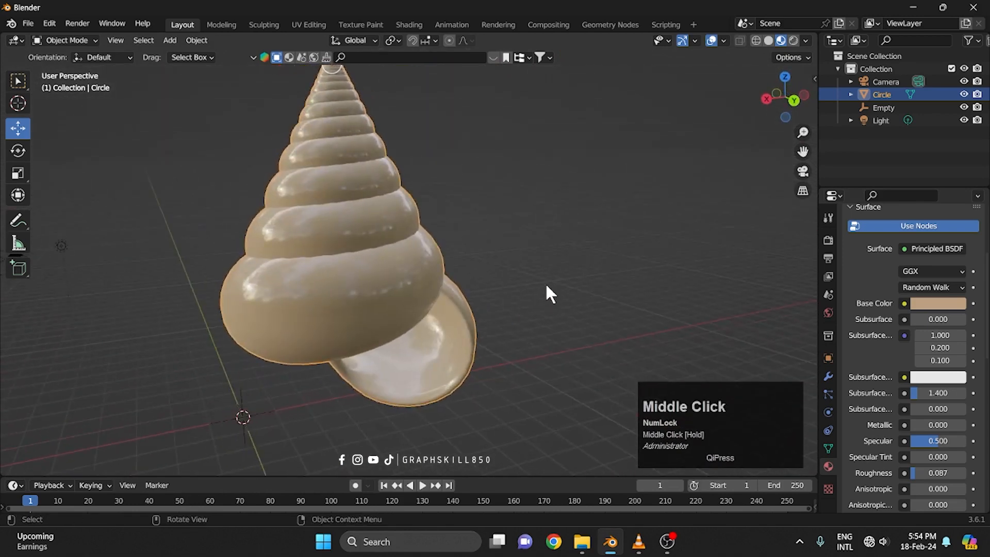
{"action": "scroll", "coordinate": [546, 284], "scroll_direction": "down", "scroll_amount": 4}
{"action": "middle_click_drag", "start_coordinate": [336, 298], "coordinate": [414, 299], "text": "shift"}
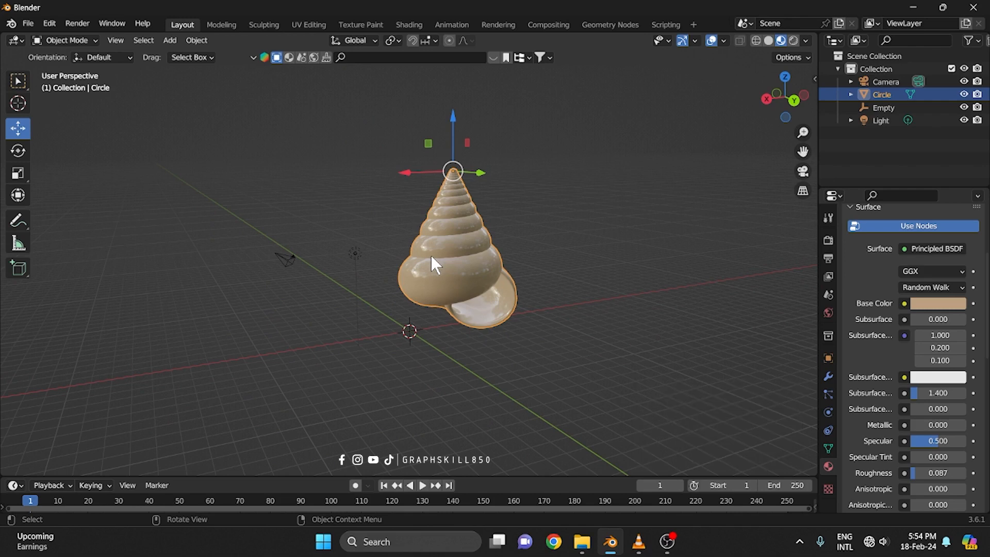
{"action": "middle_click_drag", "start_coordinate": [425, 254], "coordinate": [345, 261]}
{"action": "scroll", "coordinate": [395, 270], "scroll_direction": "up", "scroll_amount": 2}
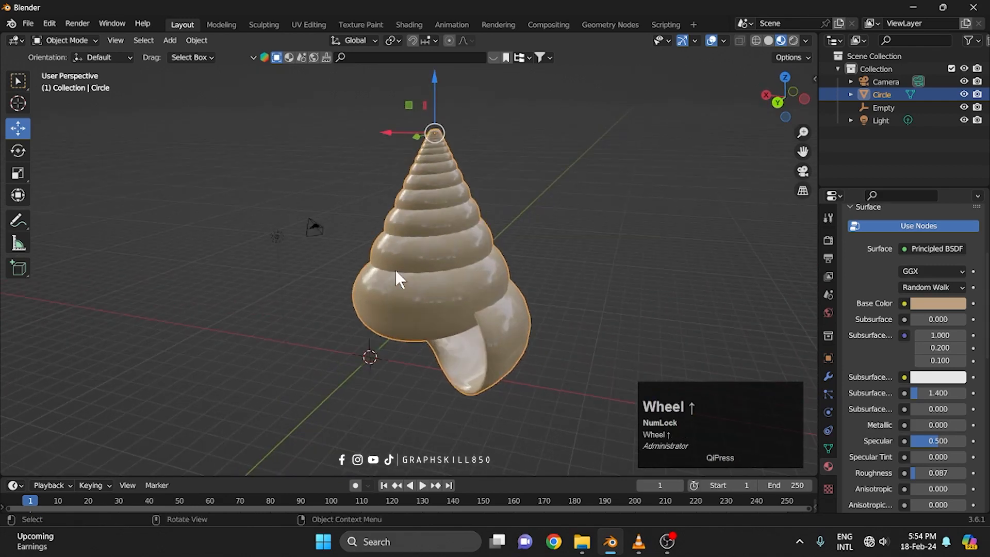
{"action": "middle_click_drag", "start_coordinate": [398, 277], "coordinate": [422, 341]}
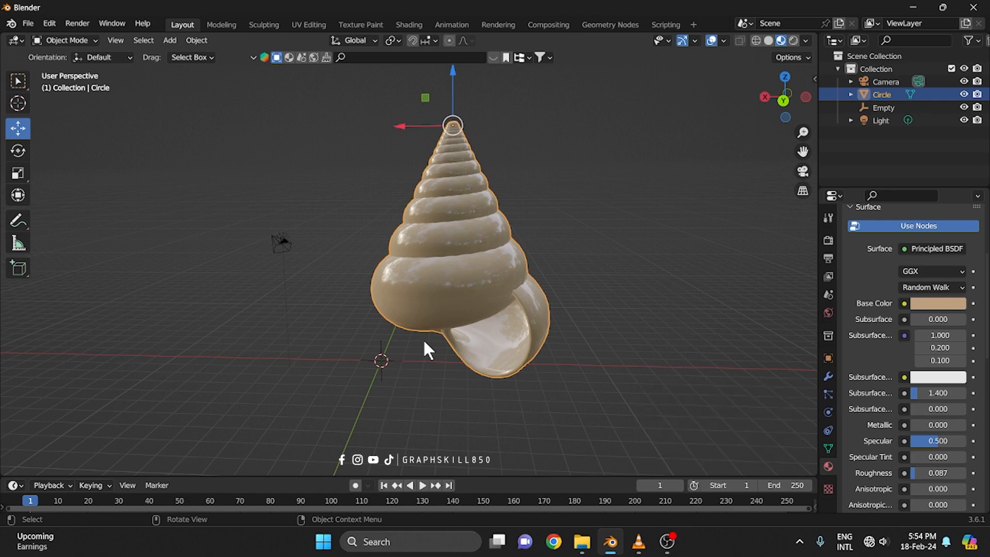
{"action": "middle_click_drag", "start_coordinate": [460, 267], "coordinate": [496, 285]}
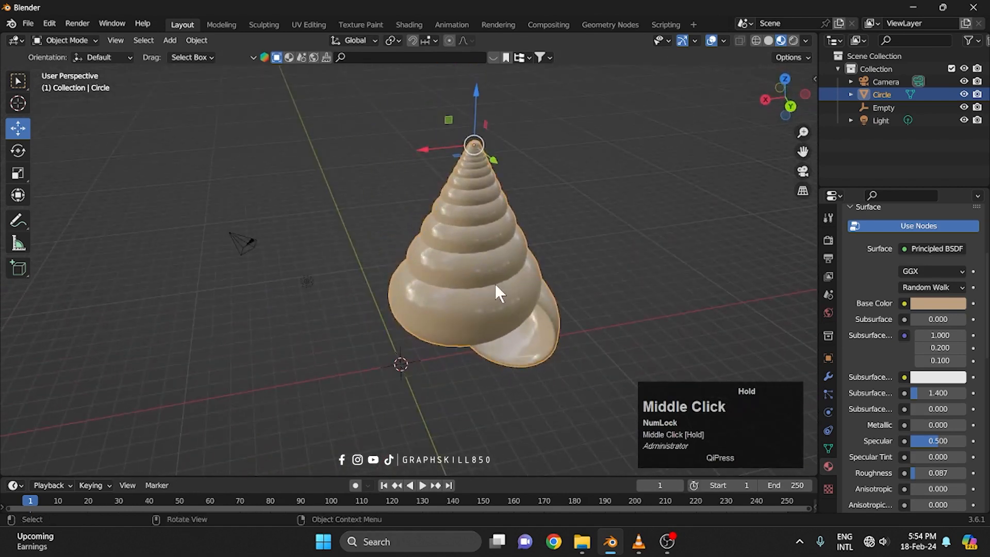